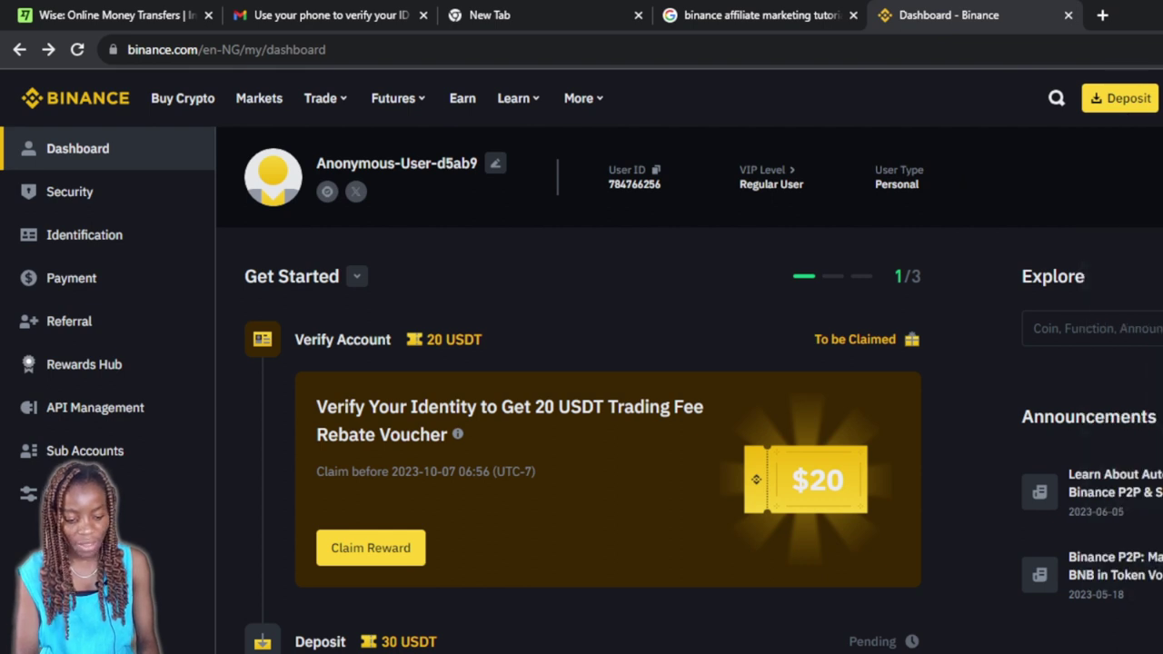
# - Reload the Binance wallet overview, then switch to the Wise account home showing 0.00 NGN
pyautogui.moveTo(1158, 98)
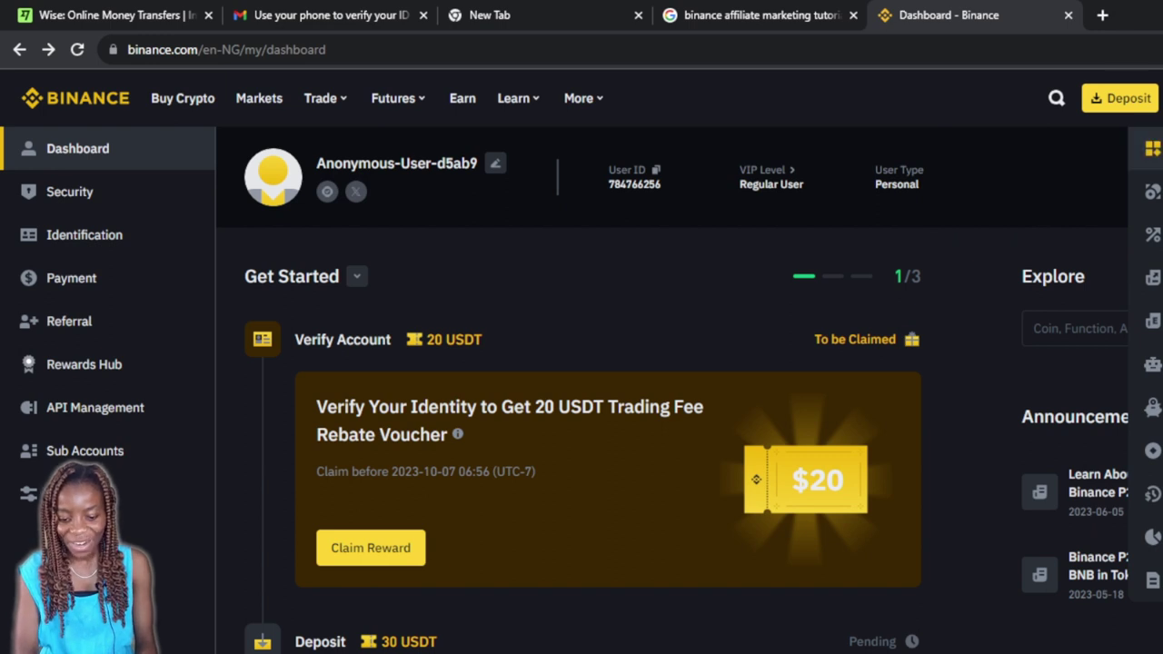
pyautogui.press('F5')
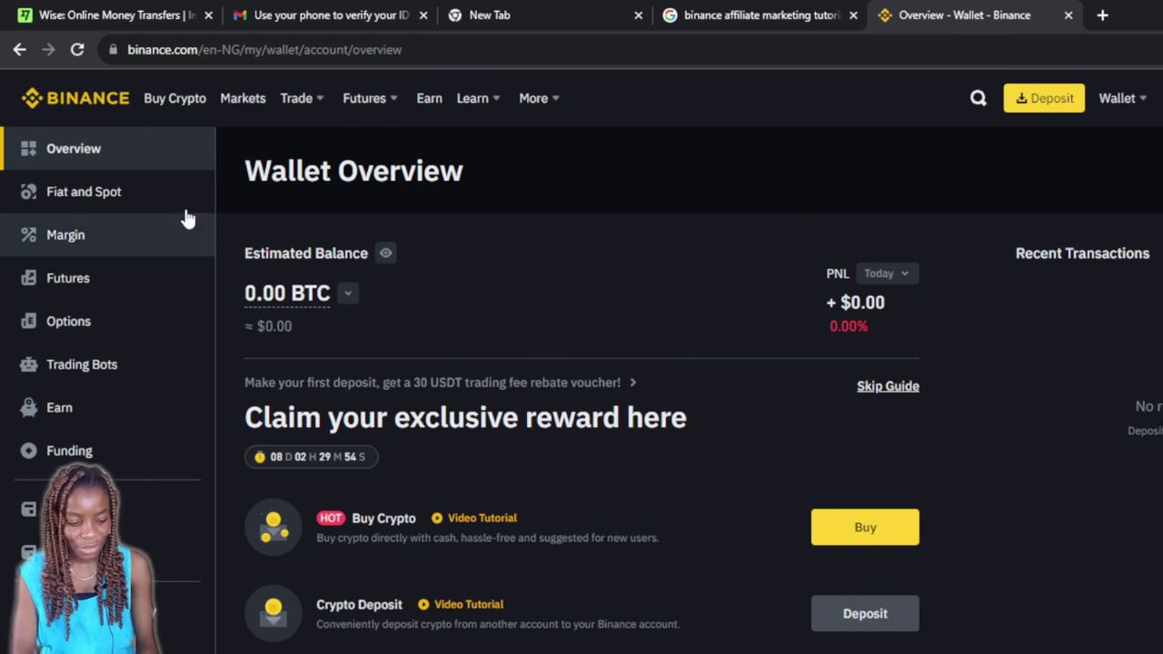
pyautogui.click(84, 17)
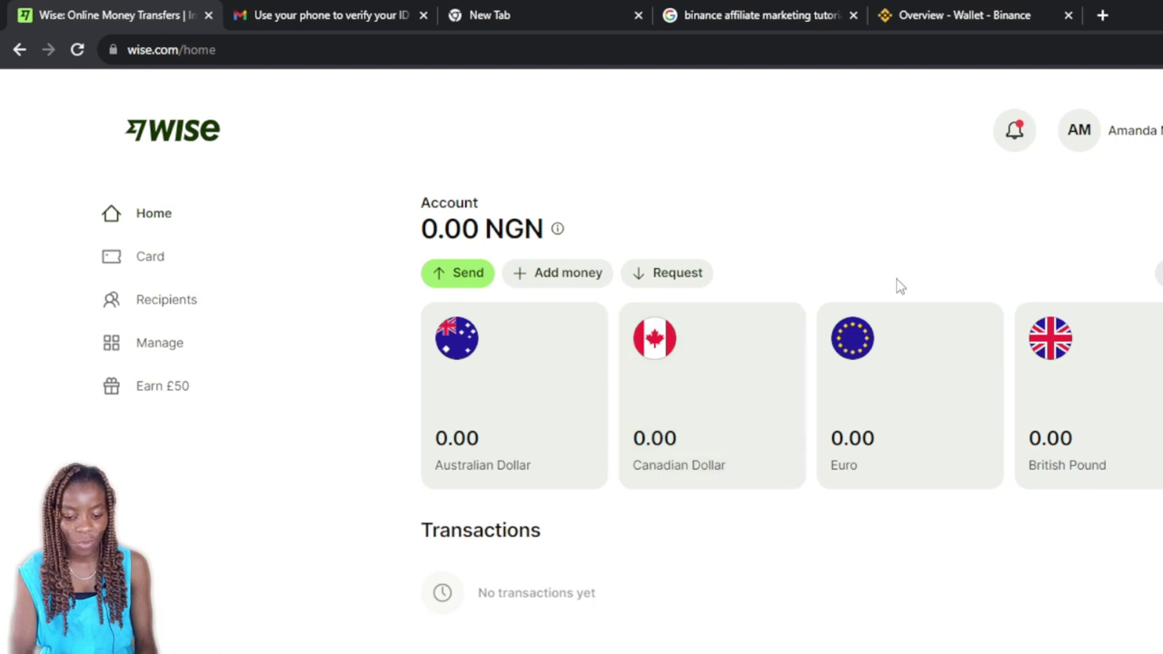
# - Switch back to the Binance Wallet Overview showing an estimated 0.00 BTC balance
pyautogui.click(981, 22)
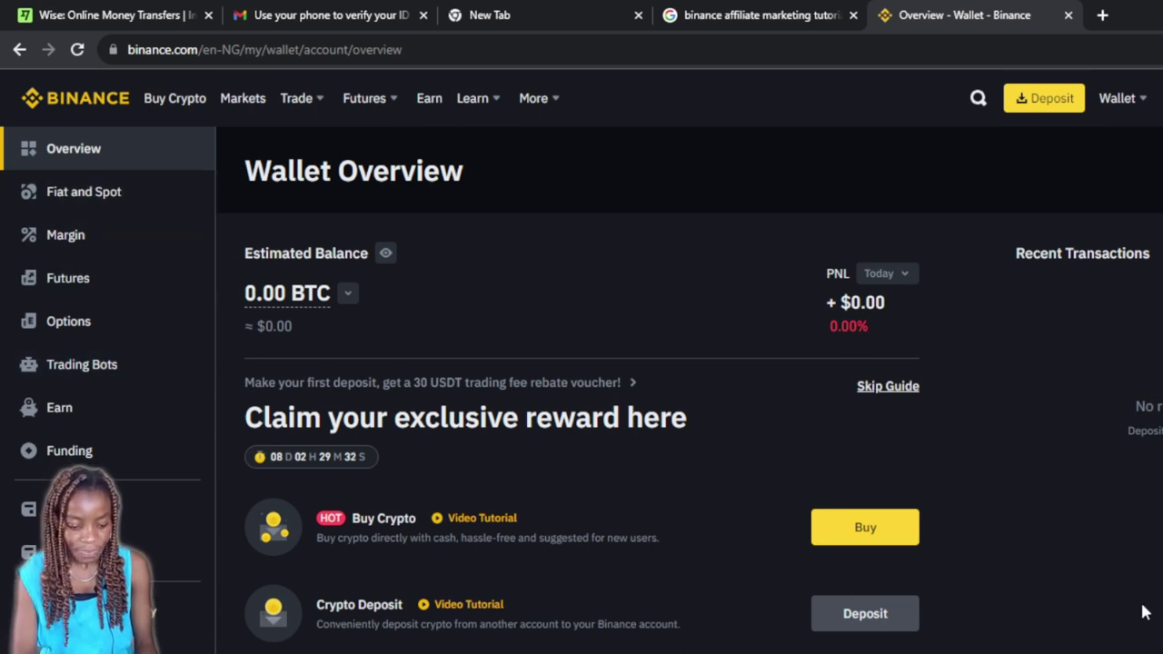
pyautogui.scroll(-3, 1144, 613)
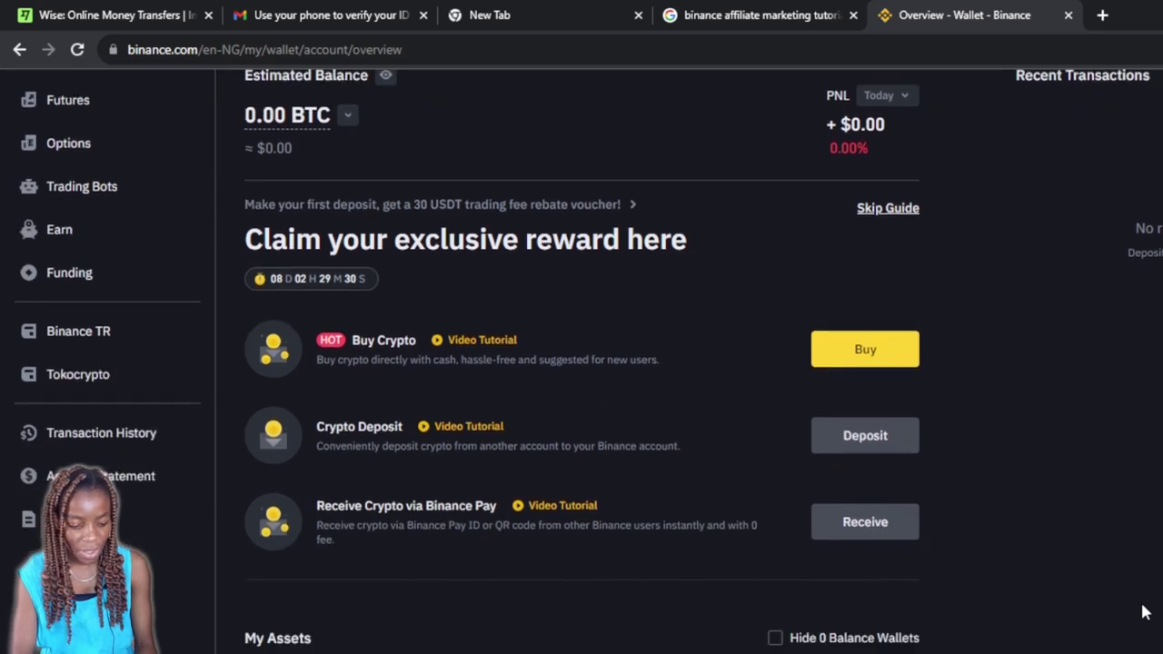
pyautogui.scroll(-1, 1144, 612)
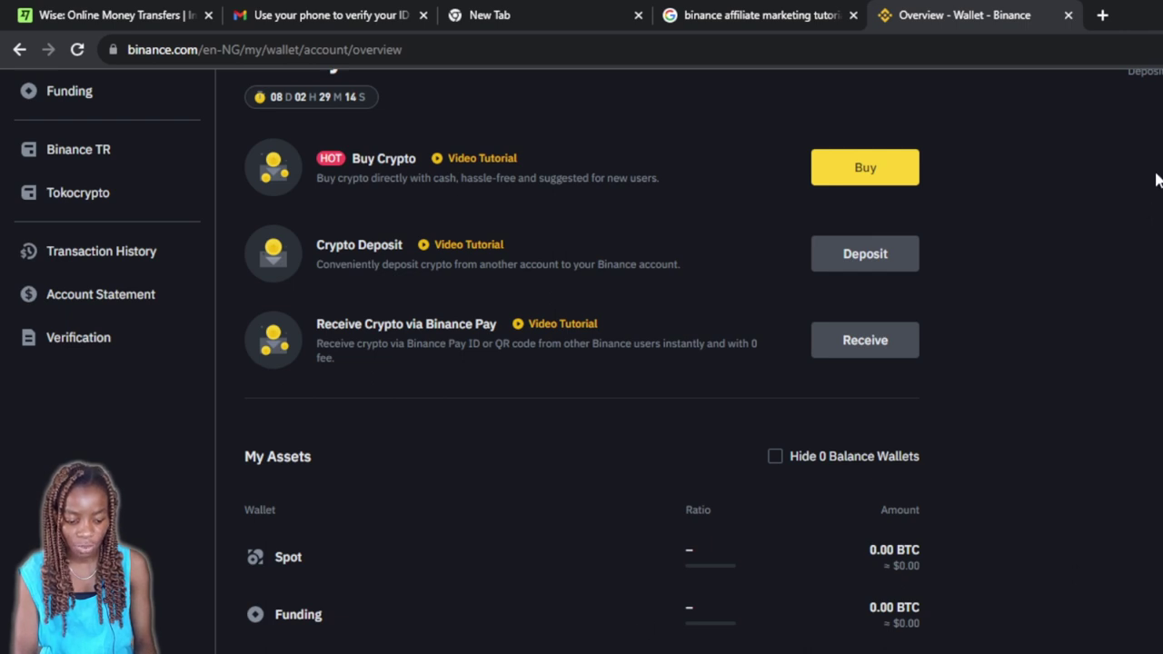
pyautogui.scroll(1, 1156, 179)
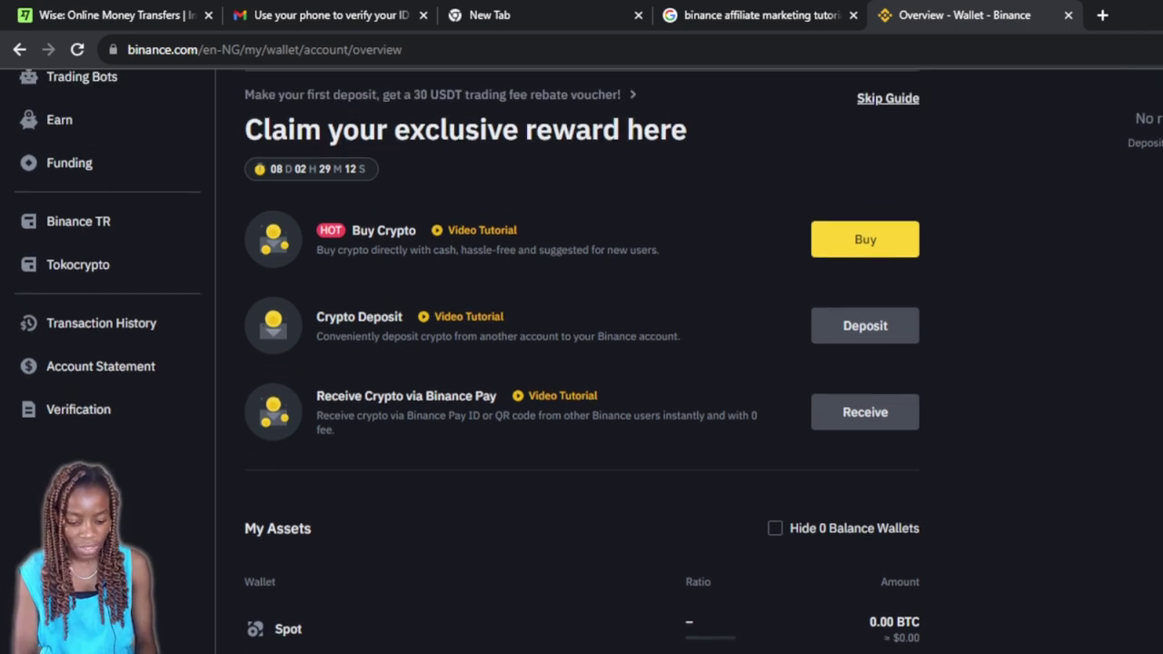
pyautogui.scroll(4, 1156, 179)
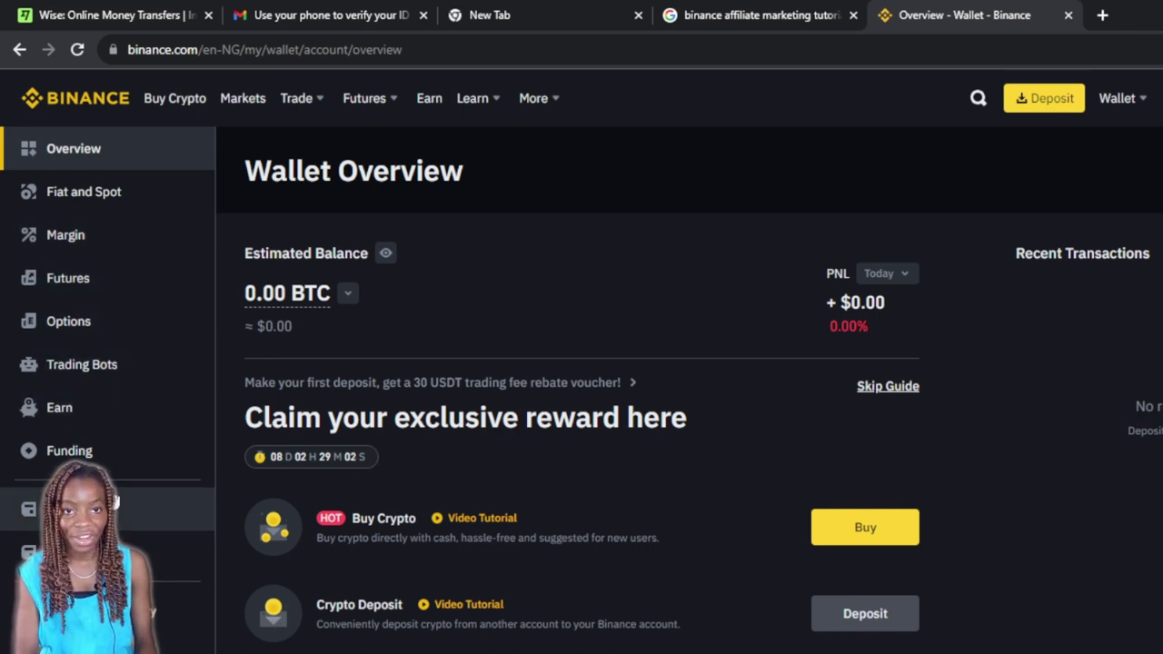
# - From the Fiat and Spot wallet, start a transfer with Funding as the destination
pyautogui.click(106, 194)
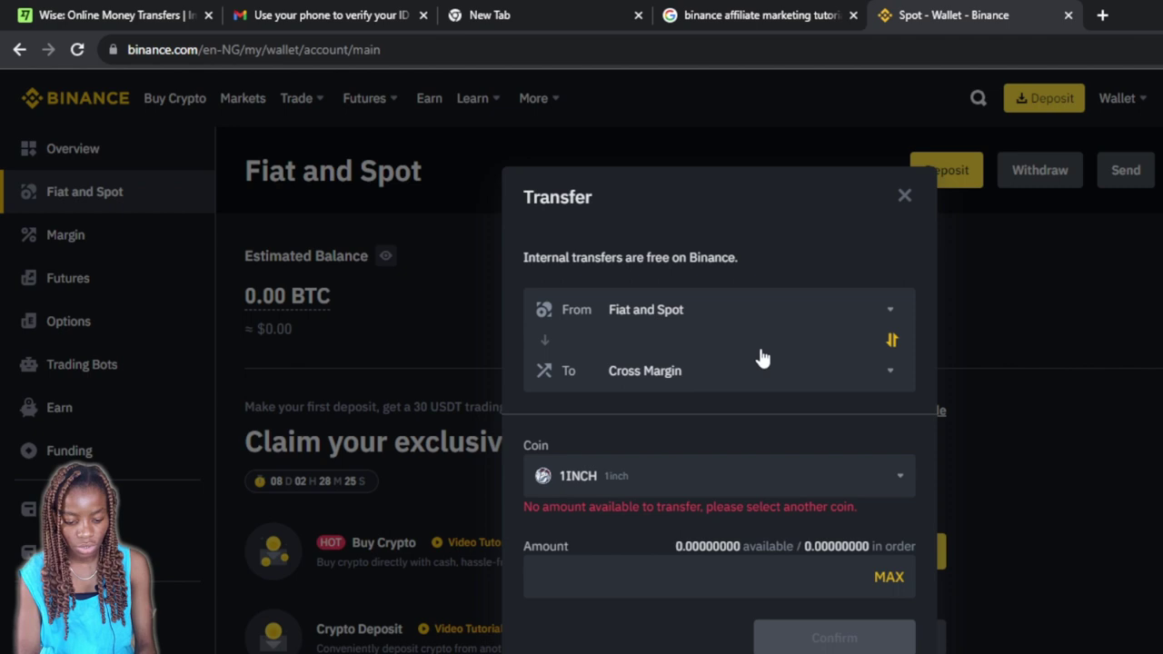
pyautogui.click(894, 374)
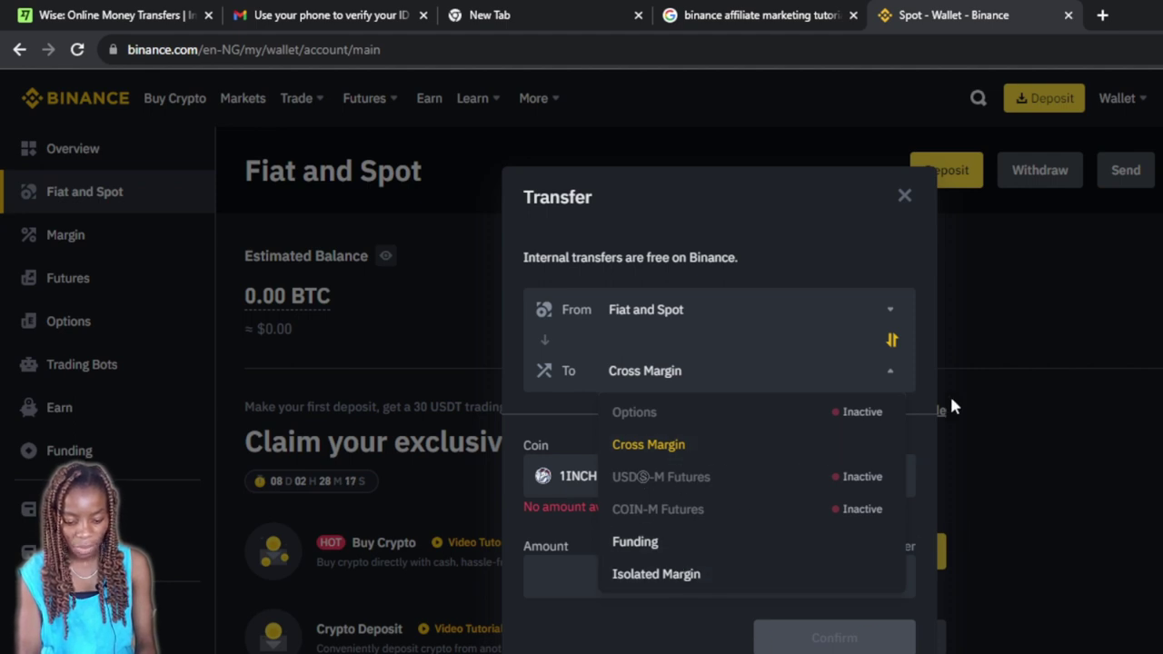
pyautogui.click(623, 542)
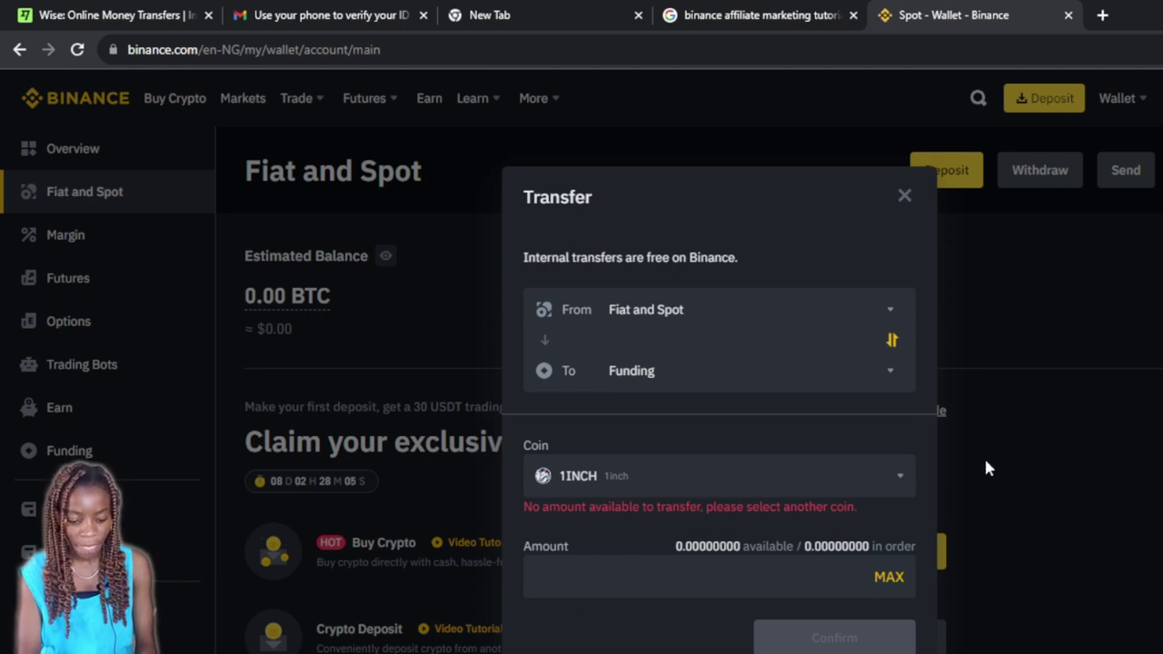
# - Try 1INCH and then AAVE as the transfer coin, then close the empty transfer window
pyautogui.click(899, 477)
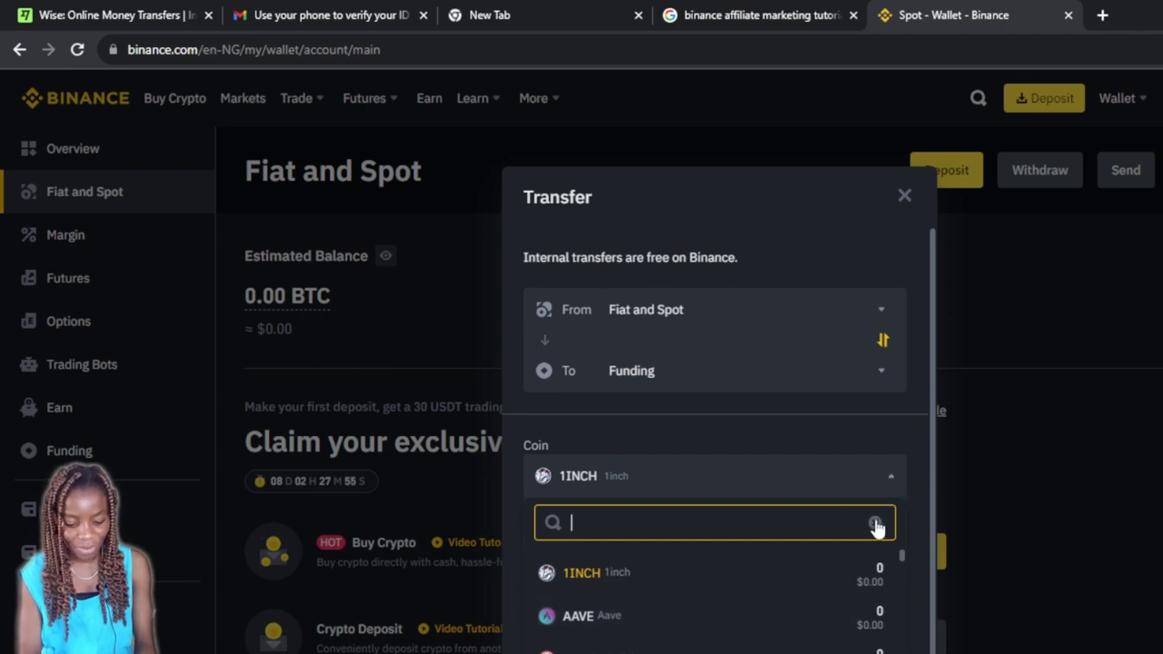
pyautogui.click(634, 579)
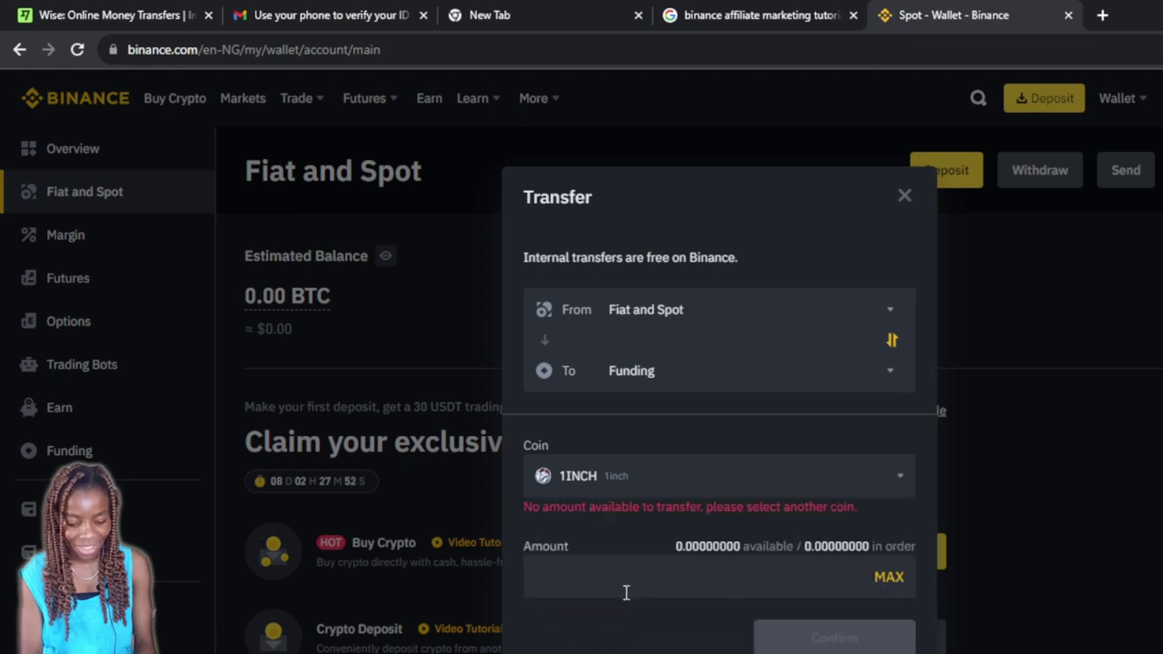
pyautogui.click(904, 482)
pyautogui.click(903, 486)
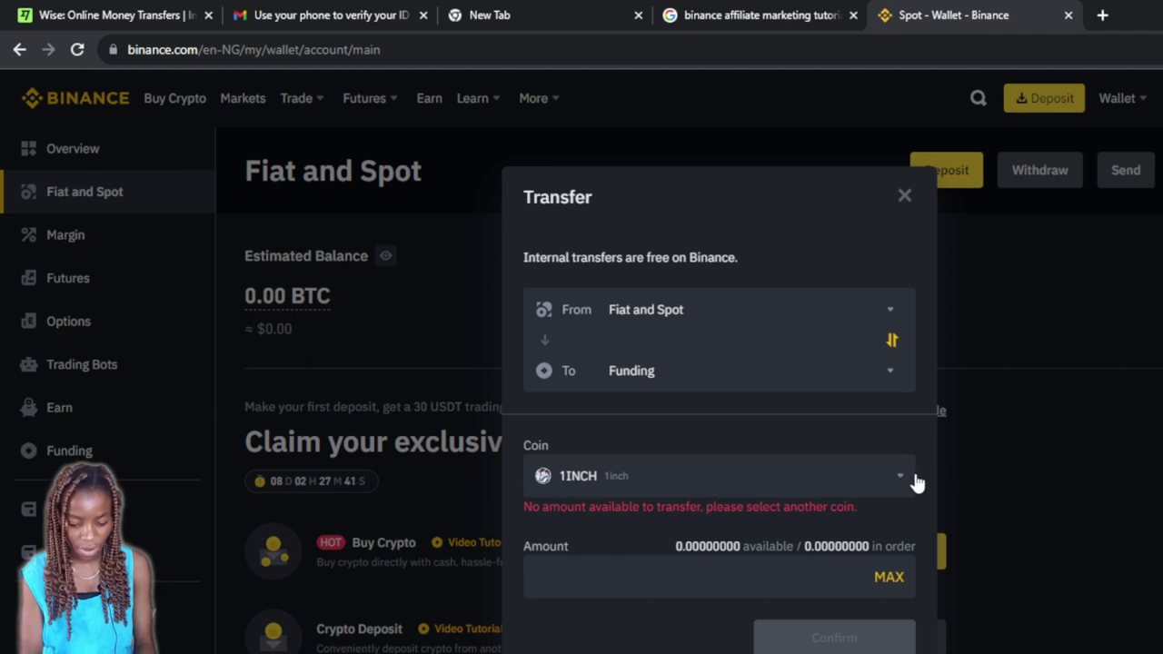
pyautogui.click(904, 478)
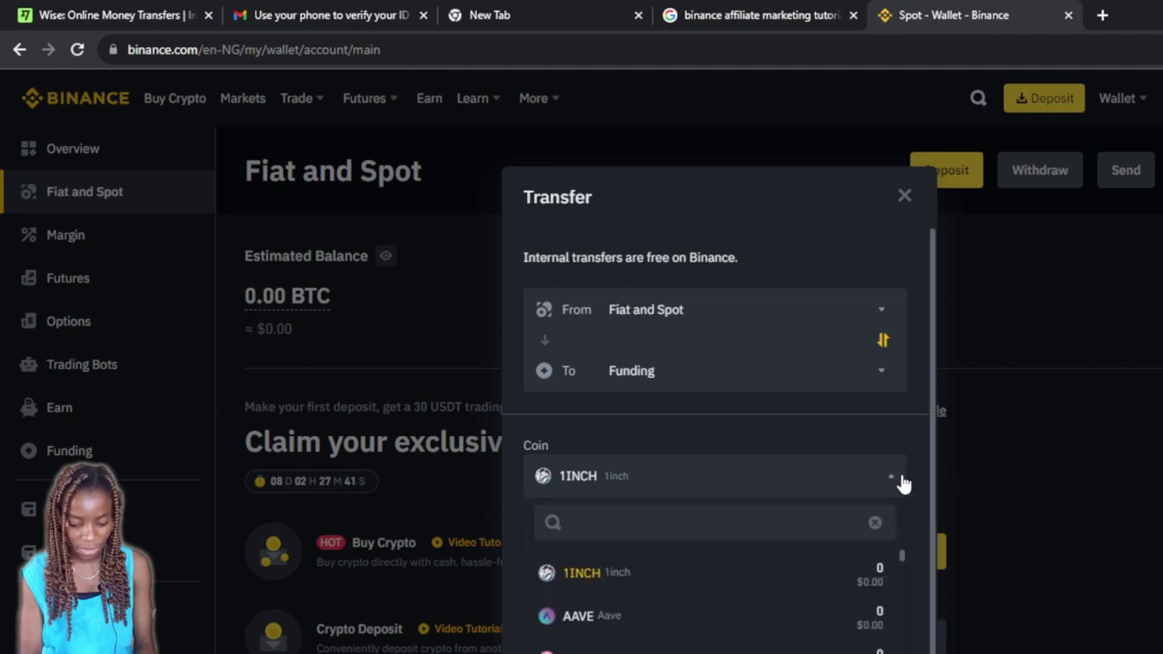
pyautogui.click(688, 617)
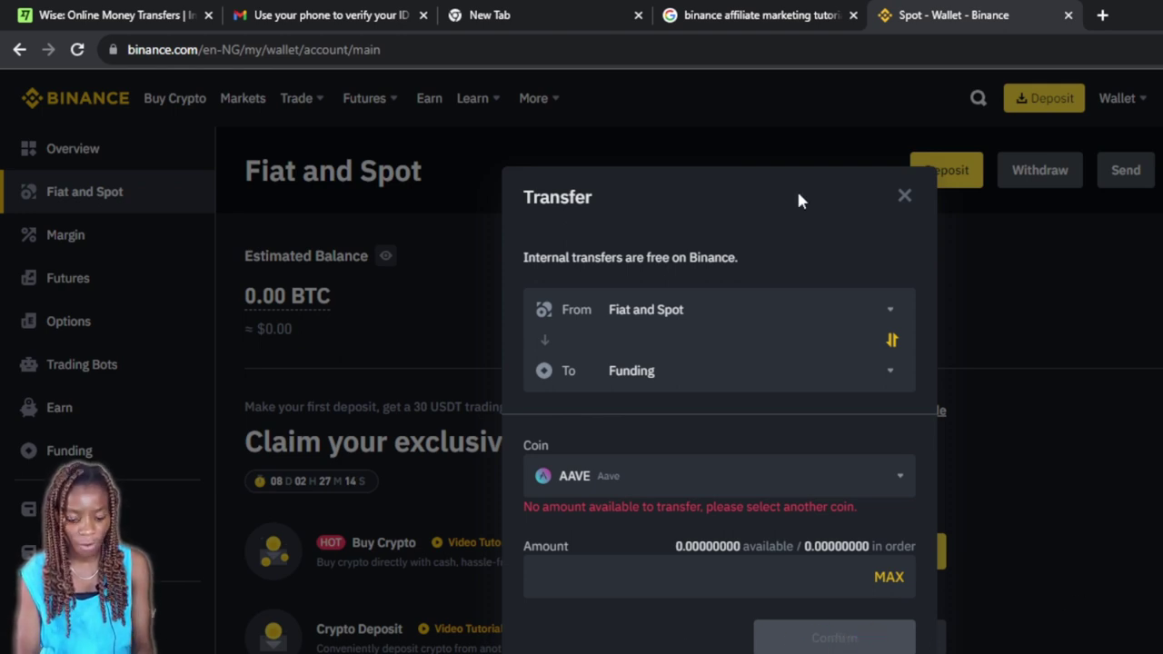
pyautogui.click(904, 195)
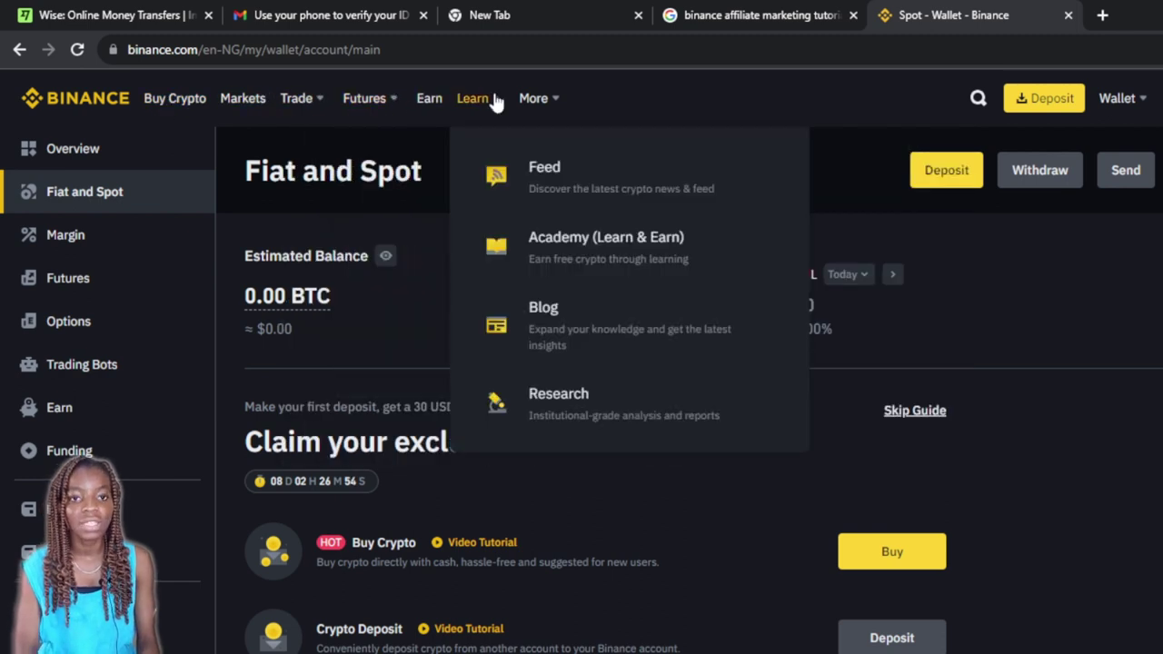
# - Go to the P2P marketplace from the Trade menu
pyautogui.moveTo(304, 100)
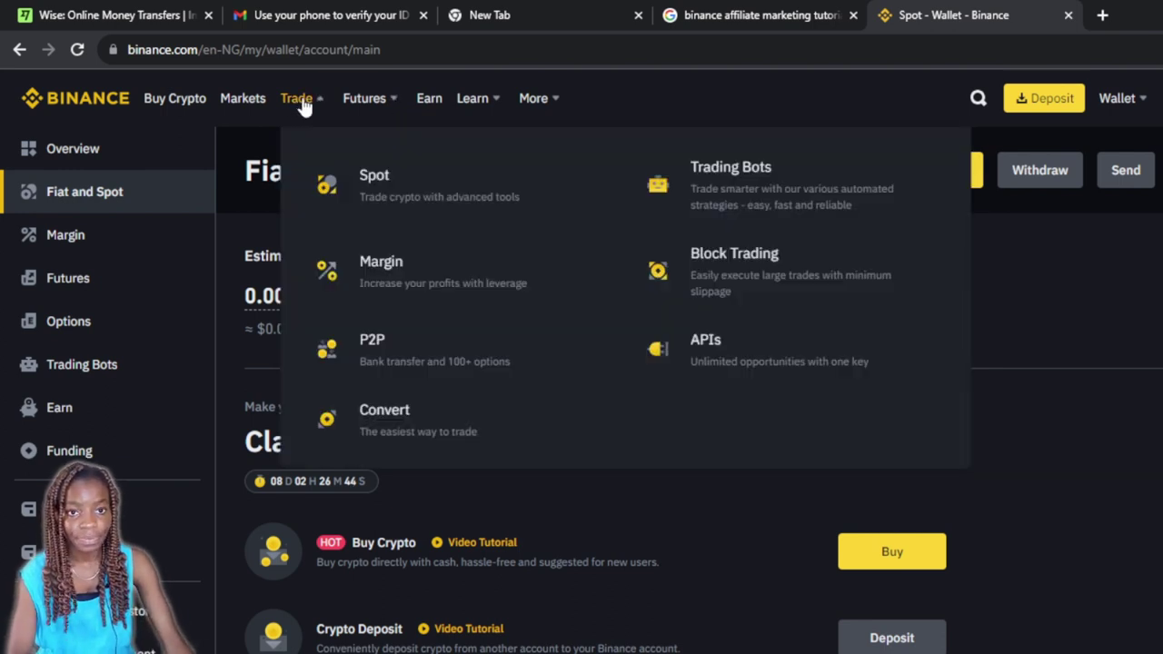
pyautogui.click(366, 348)
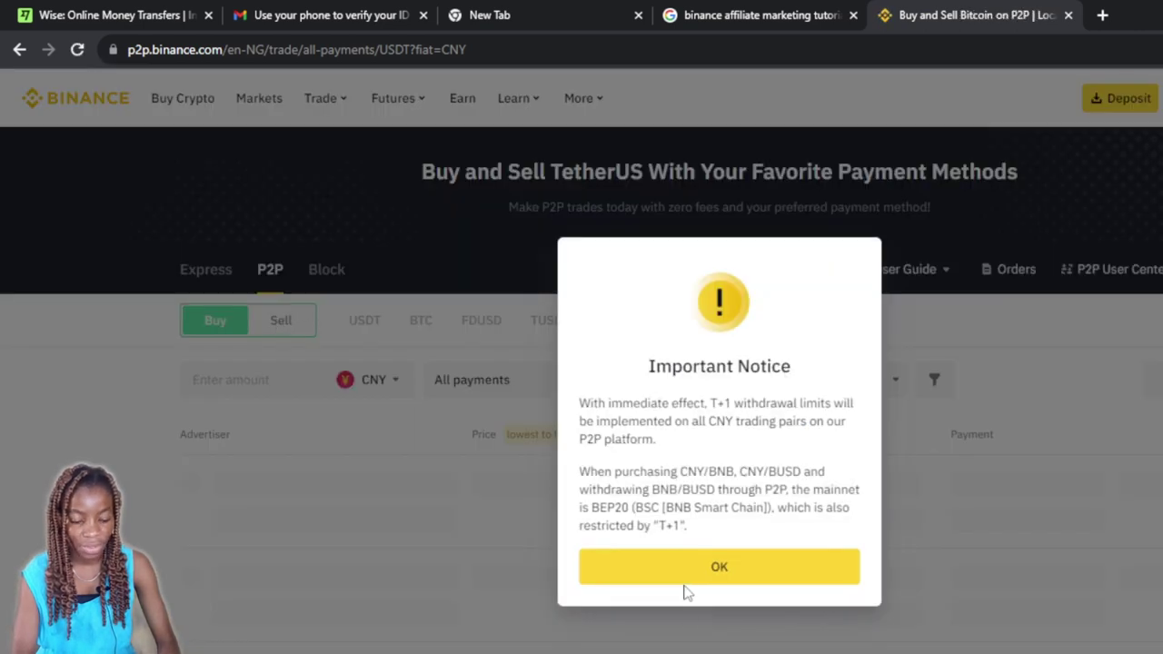
# - Agree to and confirm the P2P withdrawal-limits notice
pyautogui.click(732, 567)
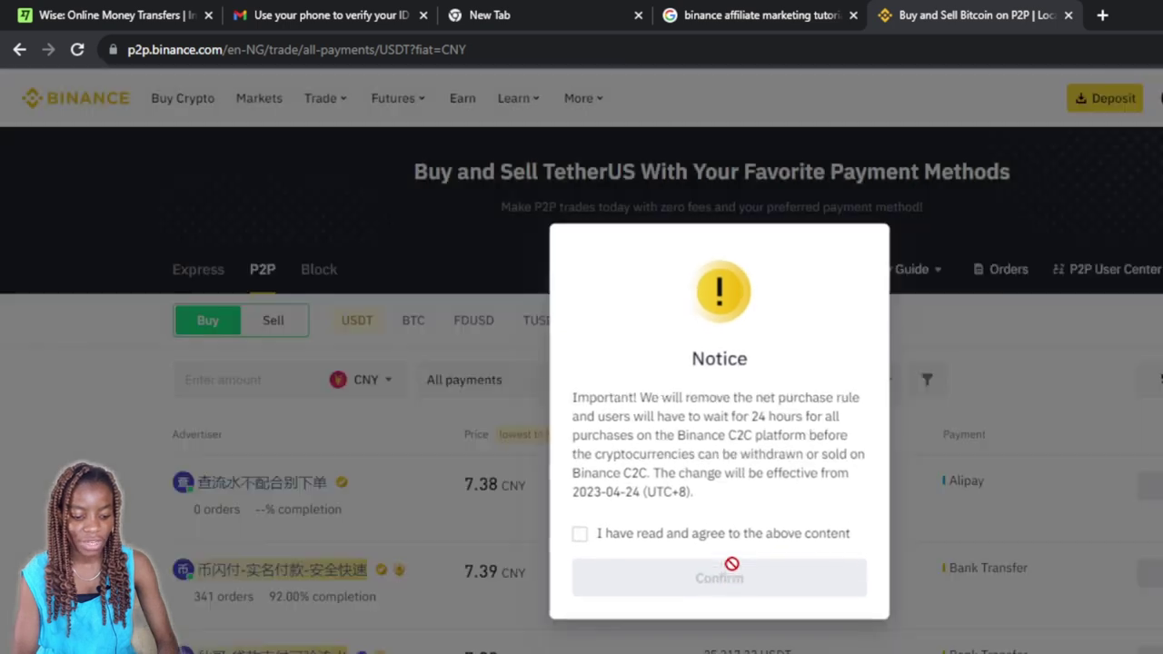
pyautogui.click(586, 530)
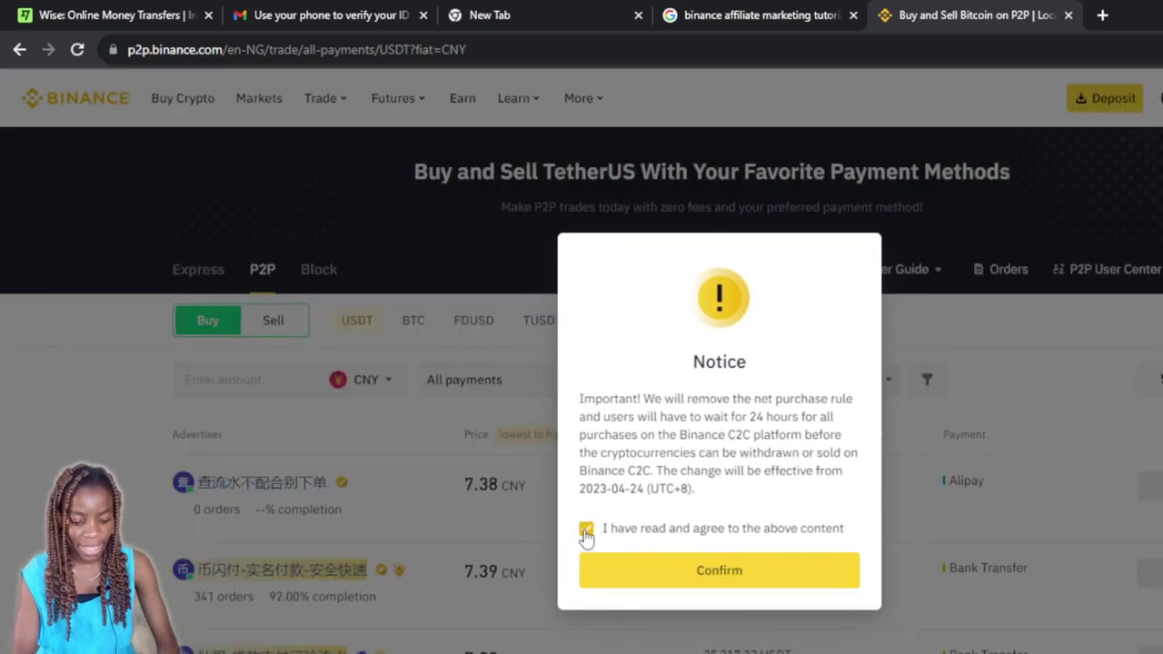
pyautogui.click(753, 574)
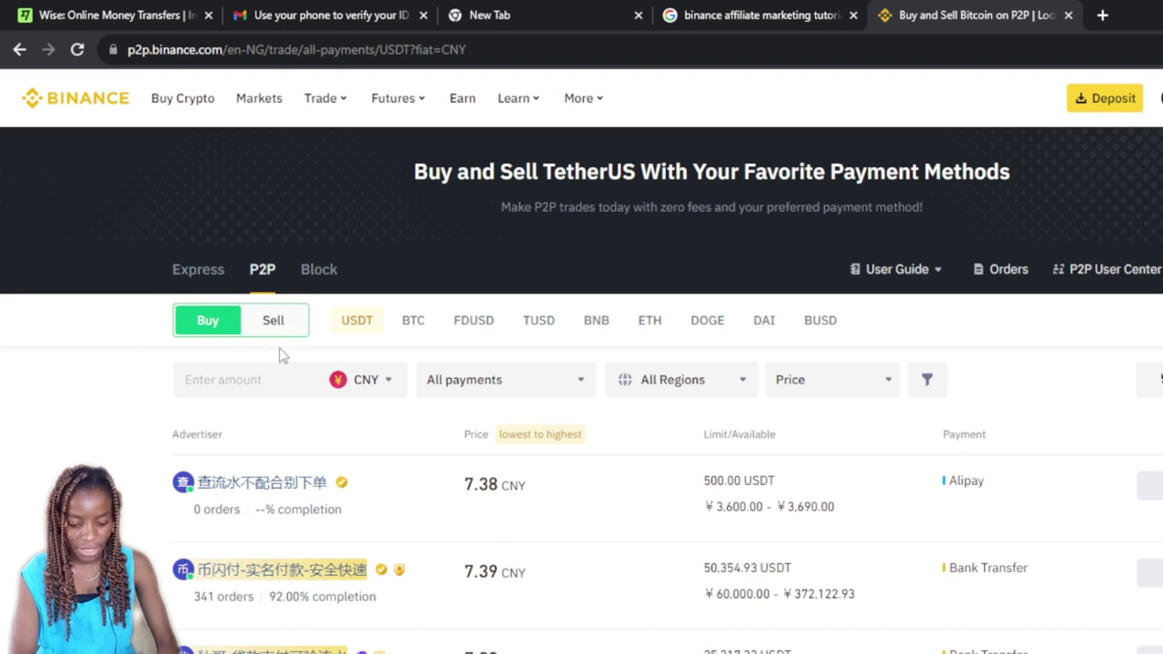
# - Show the USDT Sell offers in CNY, browse the listings, and open the fiat currency list
pyautogui.click(278, 333)
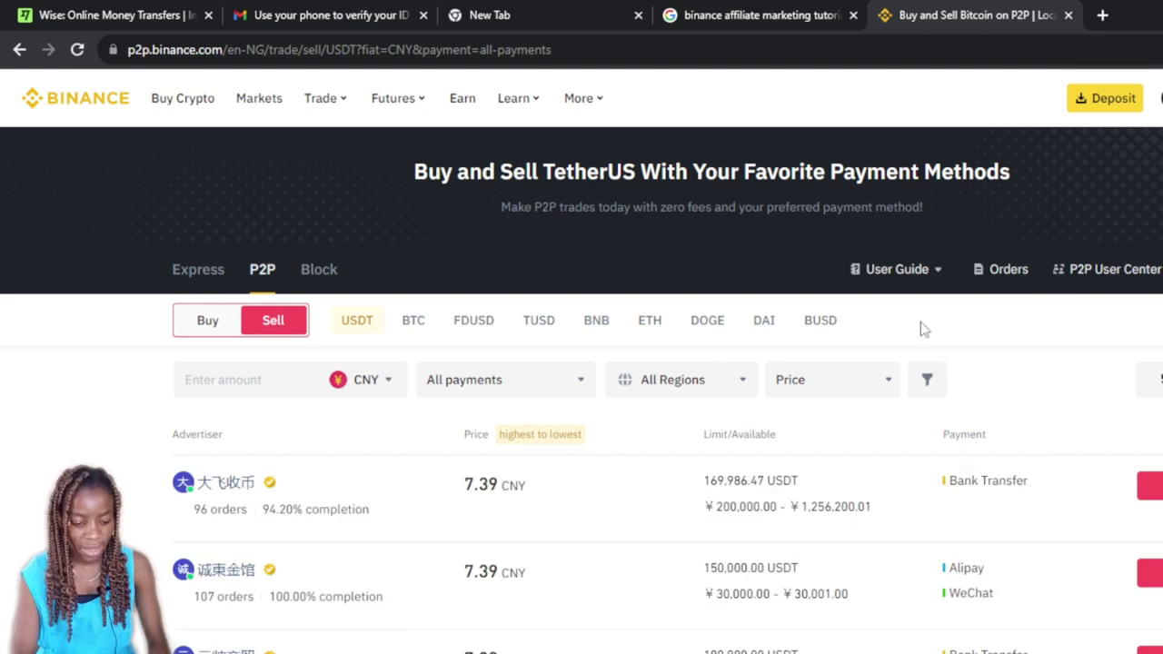
pyautogui.scroll(-2, 922, 329)
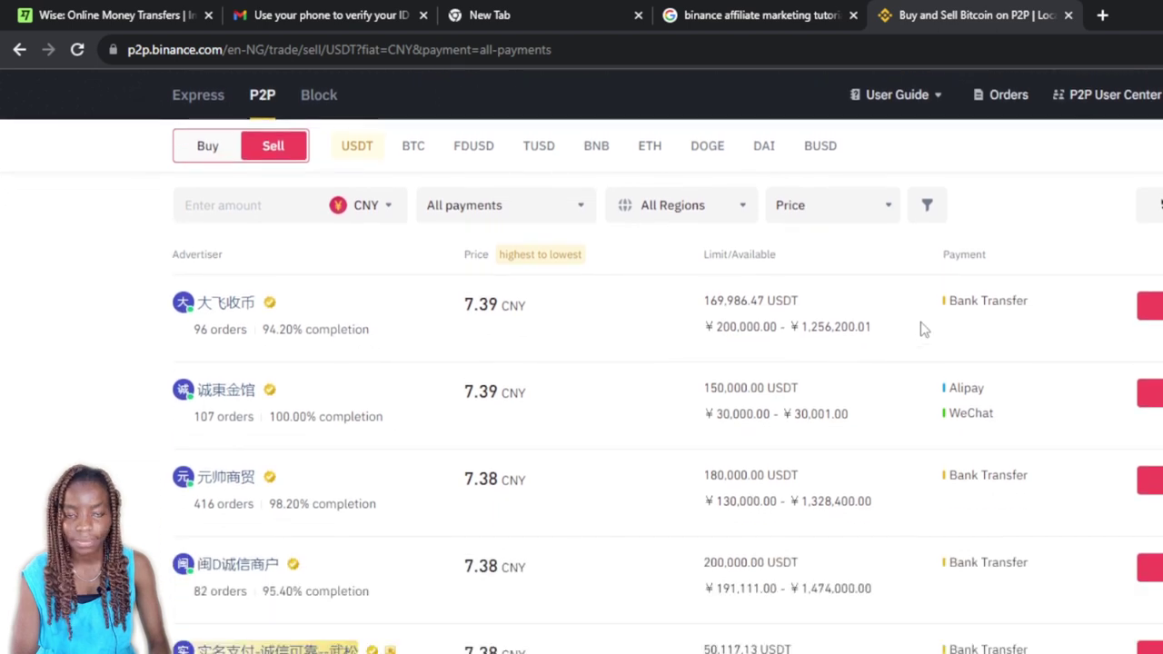
pyautogui.scroll(-1, 922, 329)
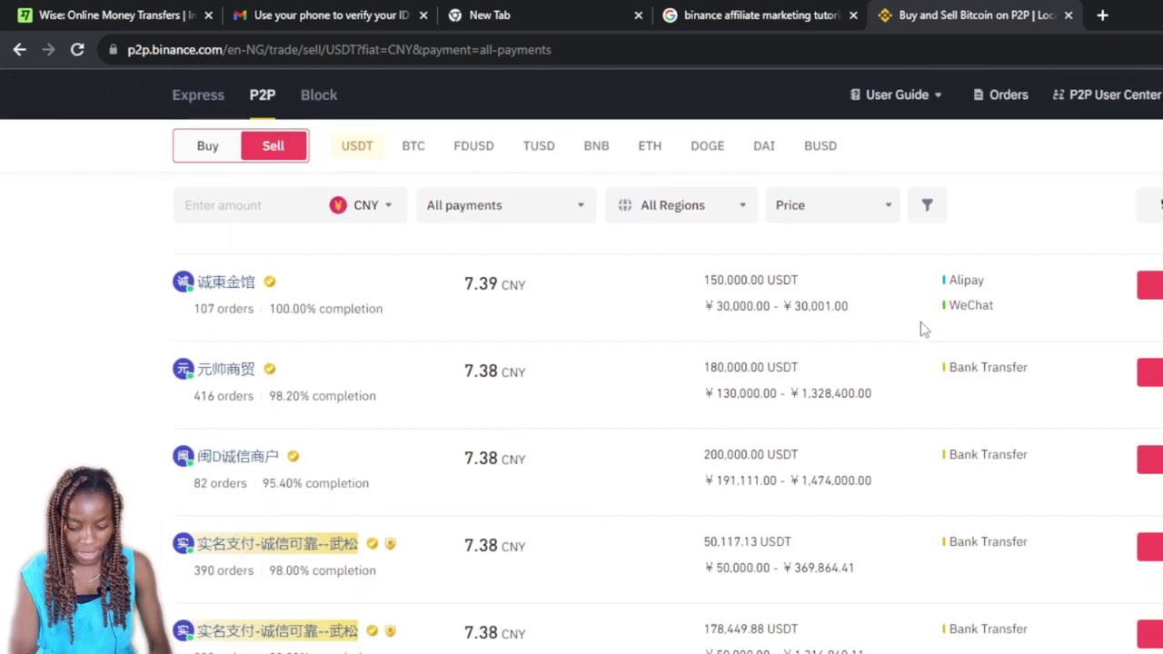
pyautogui.scroll(-3, 922, 329)
pyautogui.scroll(6, 920, 328)
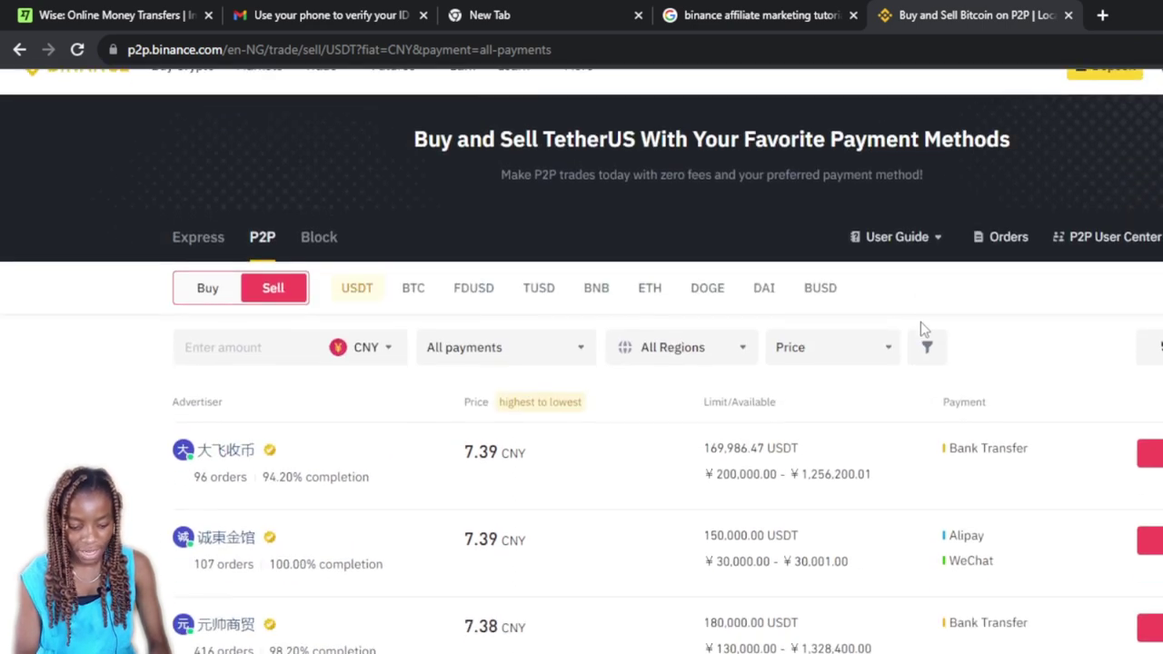
pyautogui.scroll(-3, 920, 328)
pyautogui.scroll(3, 920, 328)
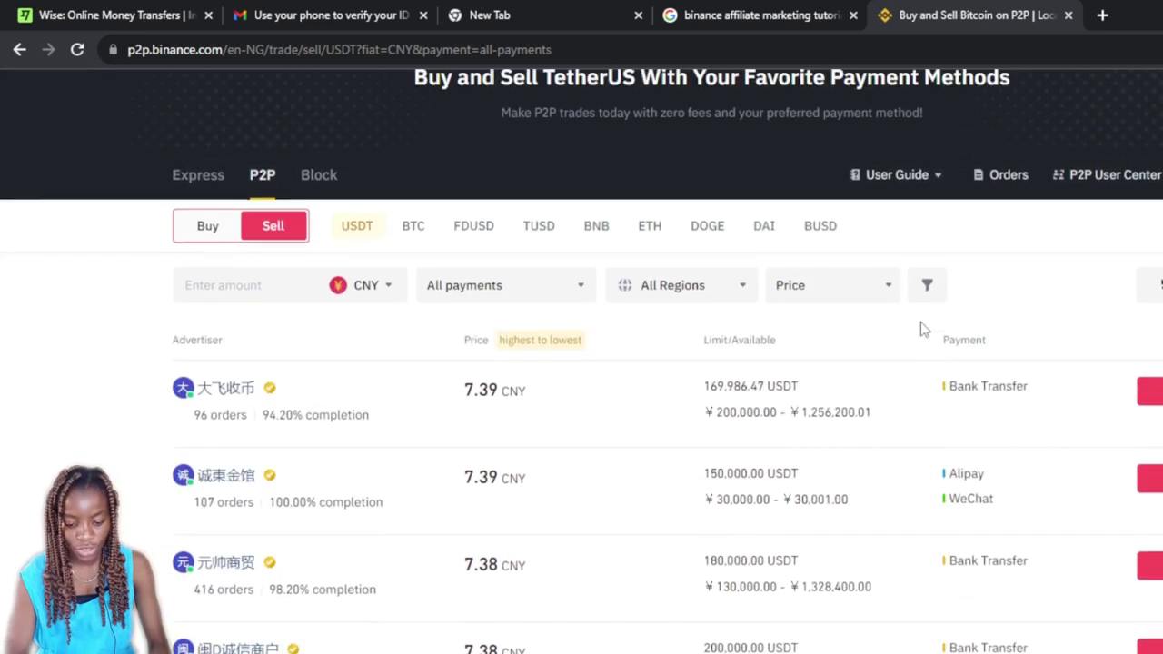
pyautogui.scroll(1, 920, 325)
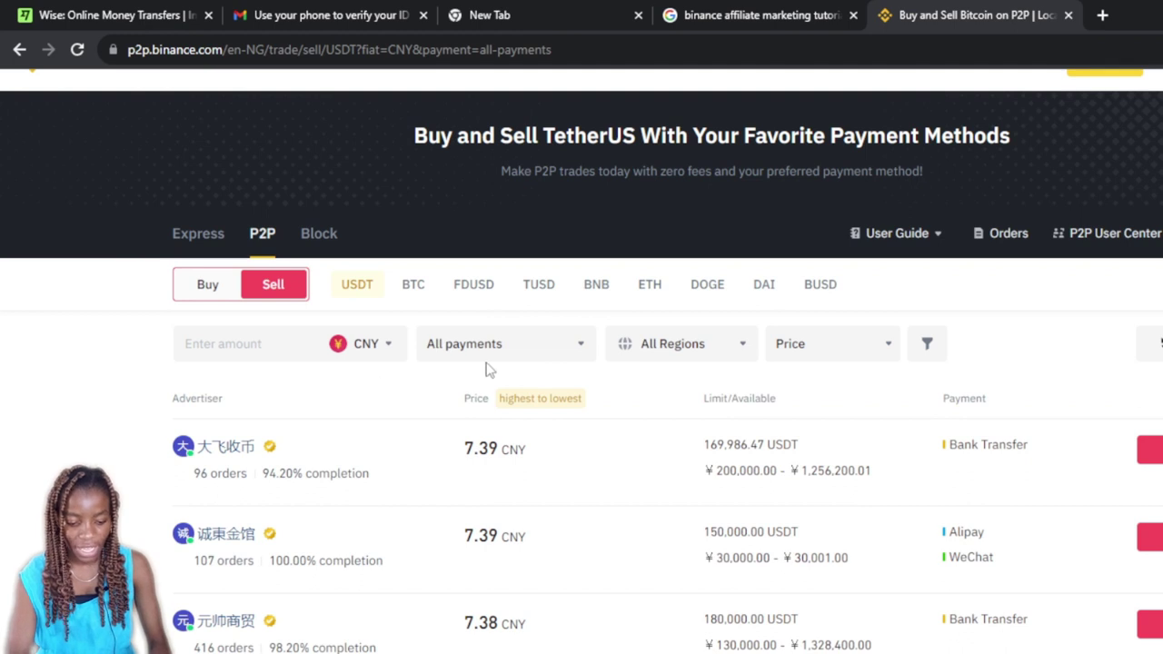
pyautogui.click(388, 349)
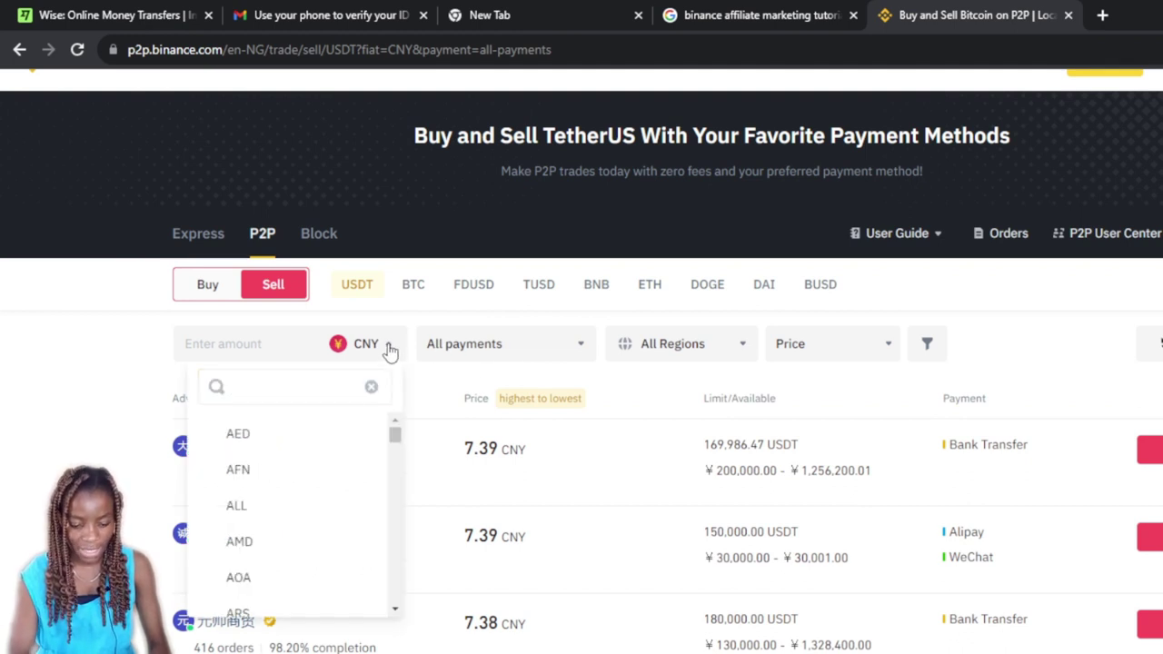
pyautogui.click(394, 609)
# - Choose GBP as the fiat currency and agree to the anti-scam notice
pyautogui.scroll(-3, 394, 610)
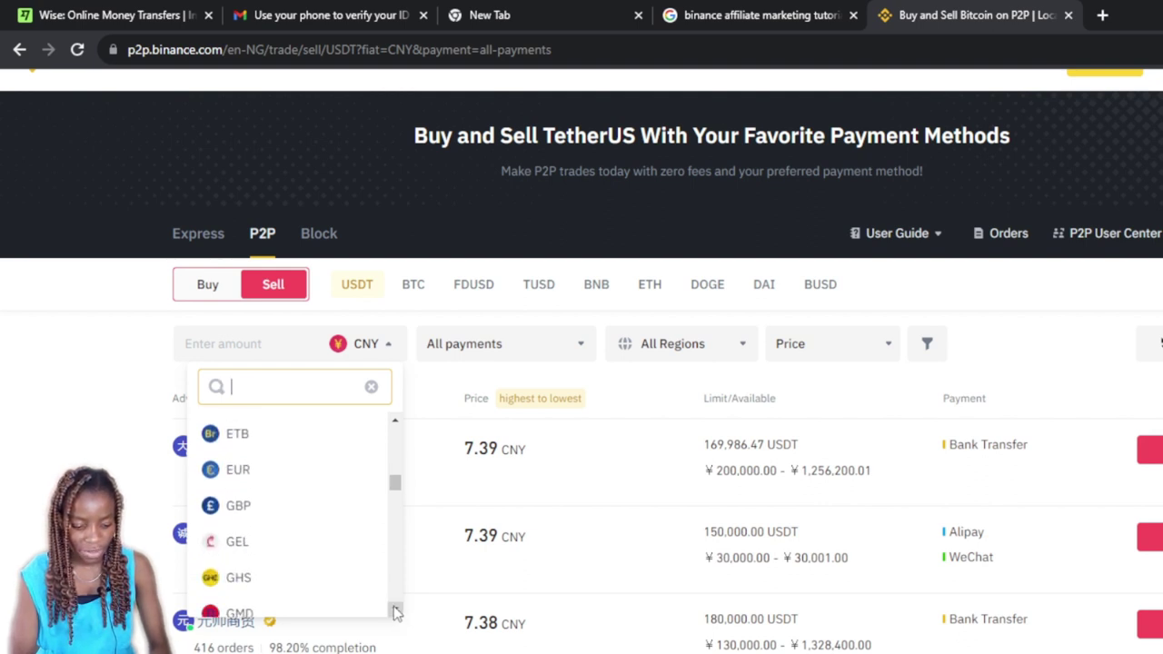
pyautogui.click(285, 508)
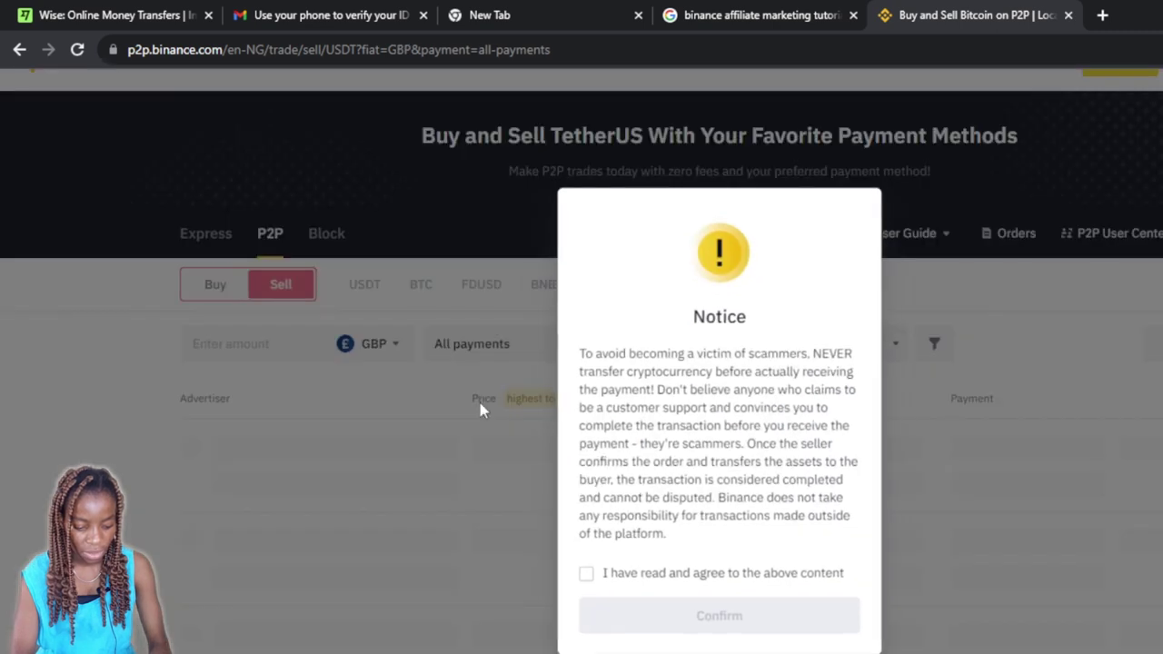
pyautogui.click(586, 574)
pyautogui.click(671, 621)
pyautogui.moveTo(671, 620); pyautogui.dragTo(1050, 326)
pyautogui.moveTo(636, 554); pyautogui.dragTo(636, 454)
pyautogui.click(630, 454)
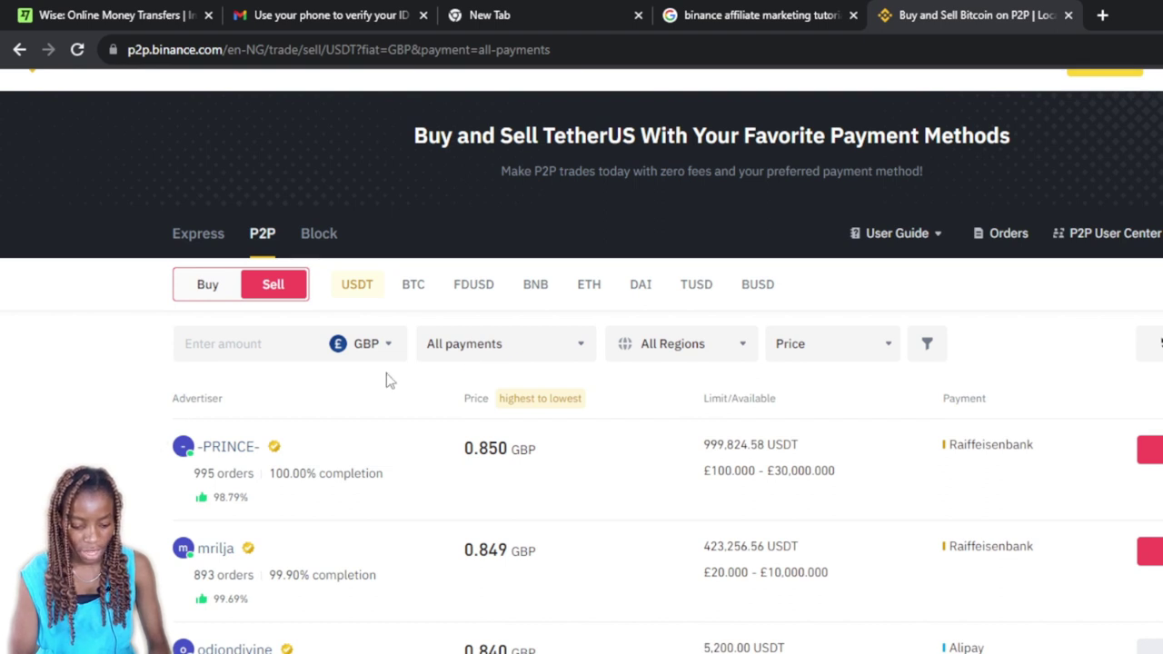
# - Check the Wise home's 0.00 AUD, CAD, EUR and GBP balances, then return to Binance
pyautogui.click(108, 14)
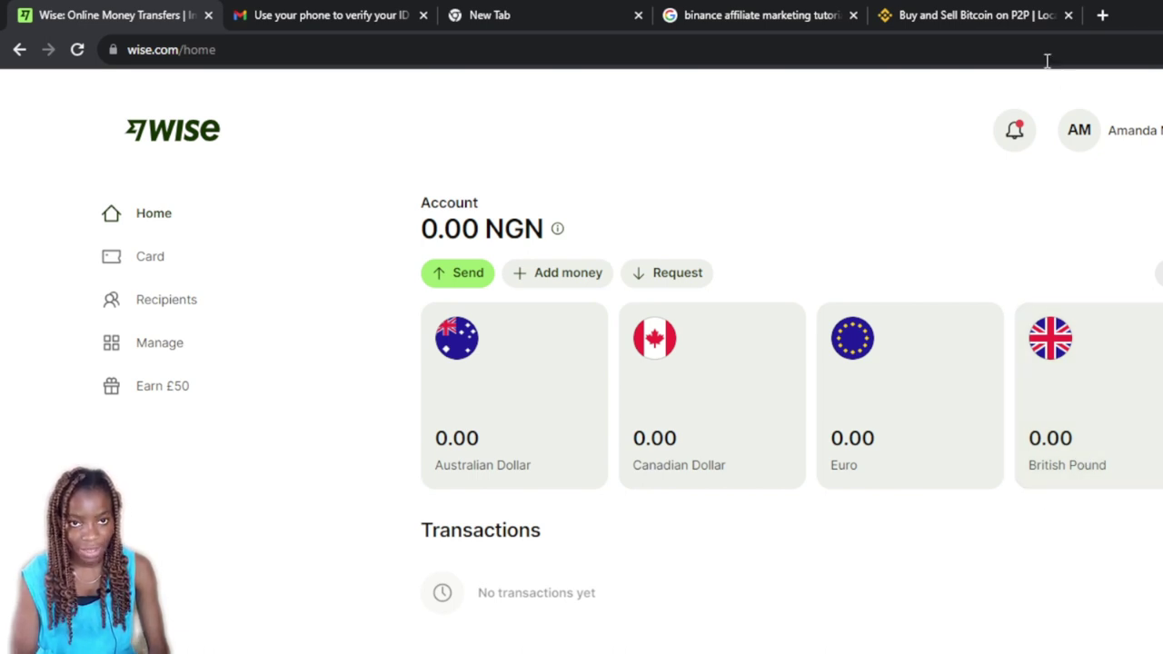
pyautogui.click(950, 16)
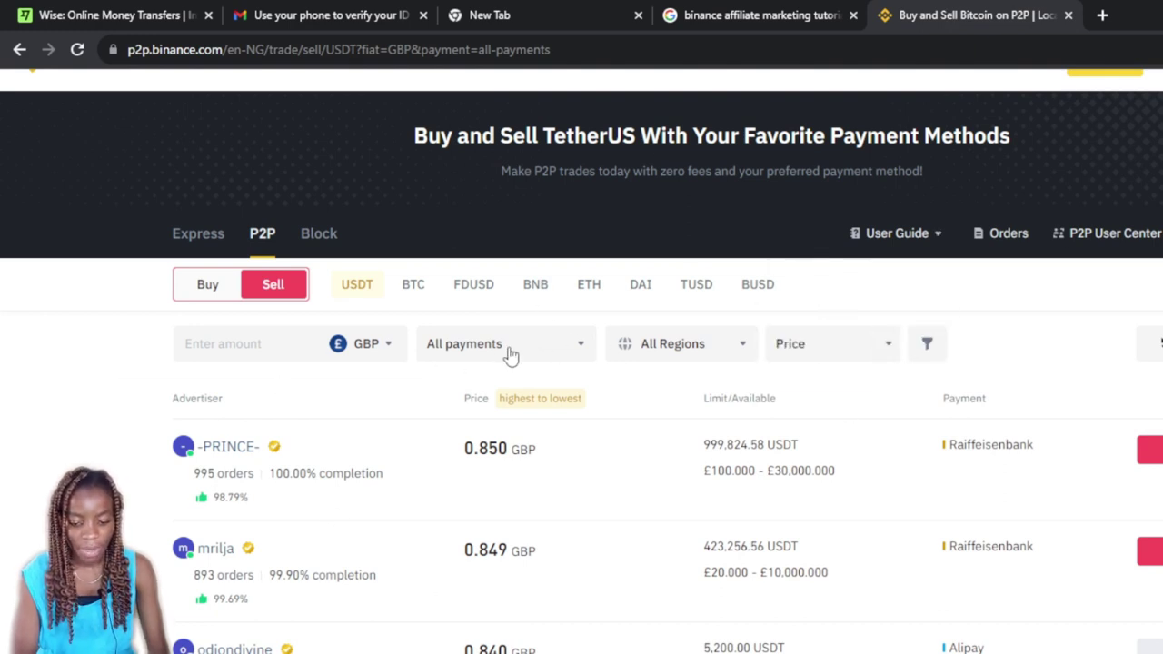
# - Filter the GBP sell offers to Wise payments after briefly trying Wise Instant
pyautogui.click(580, 354)
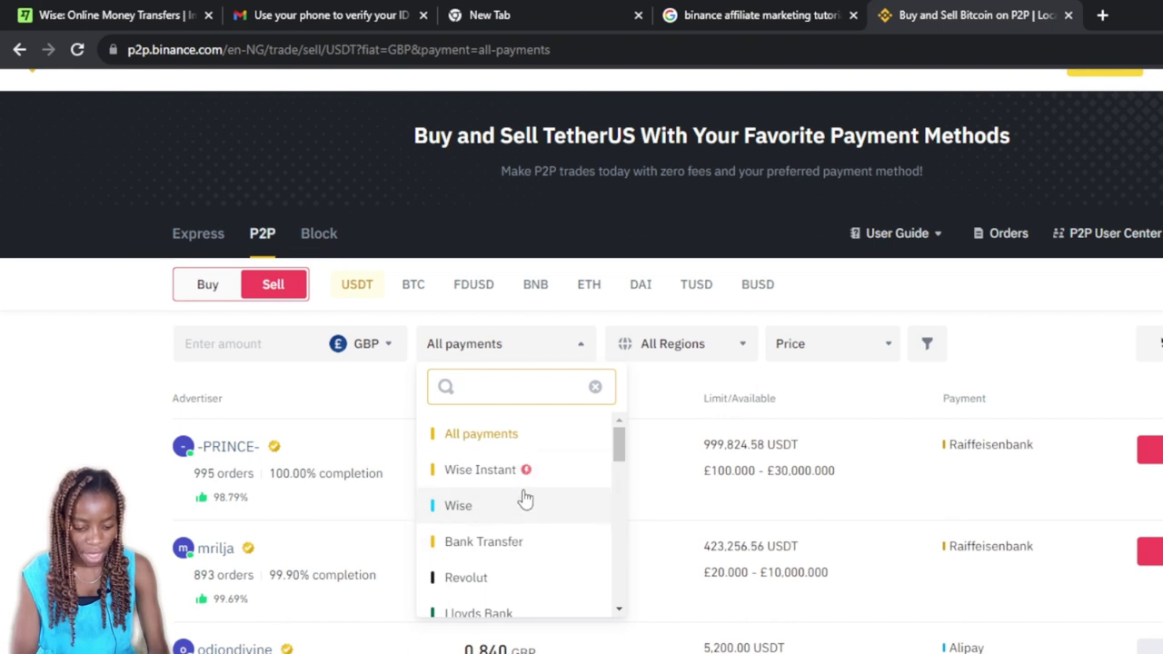
pyautogui.moveTo(520, 476)
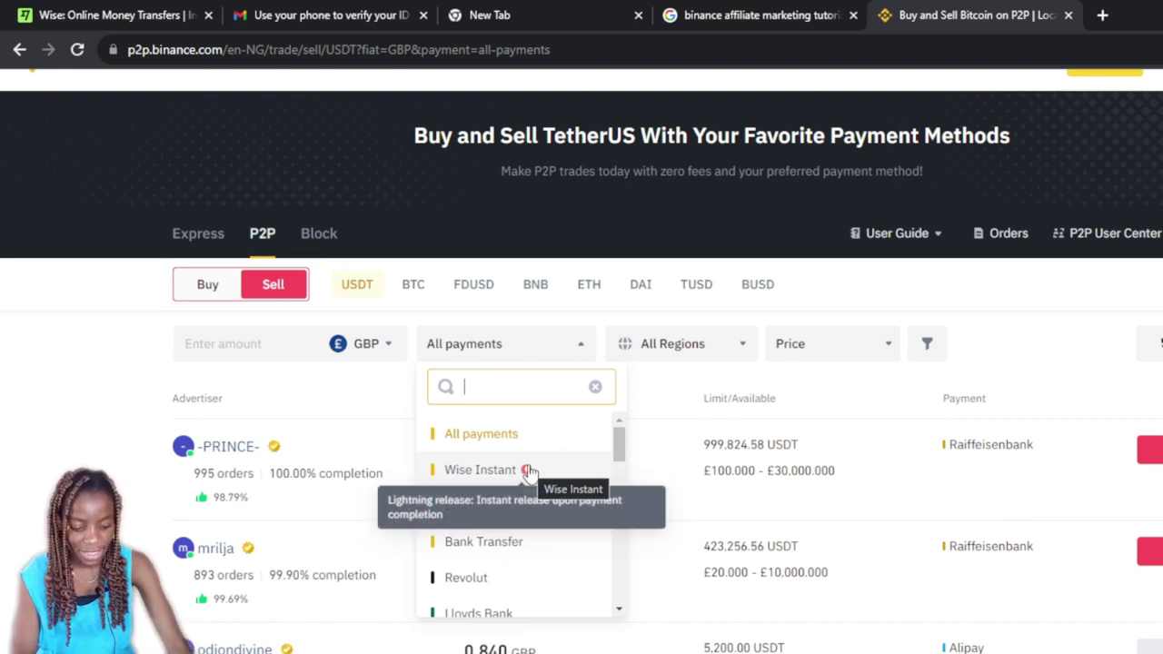
pyautogui.click(512, 474)
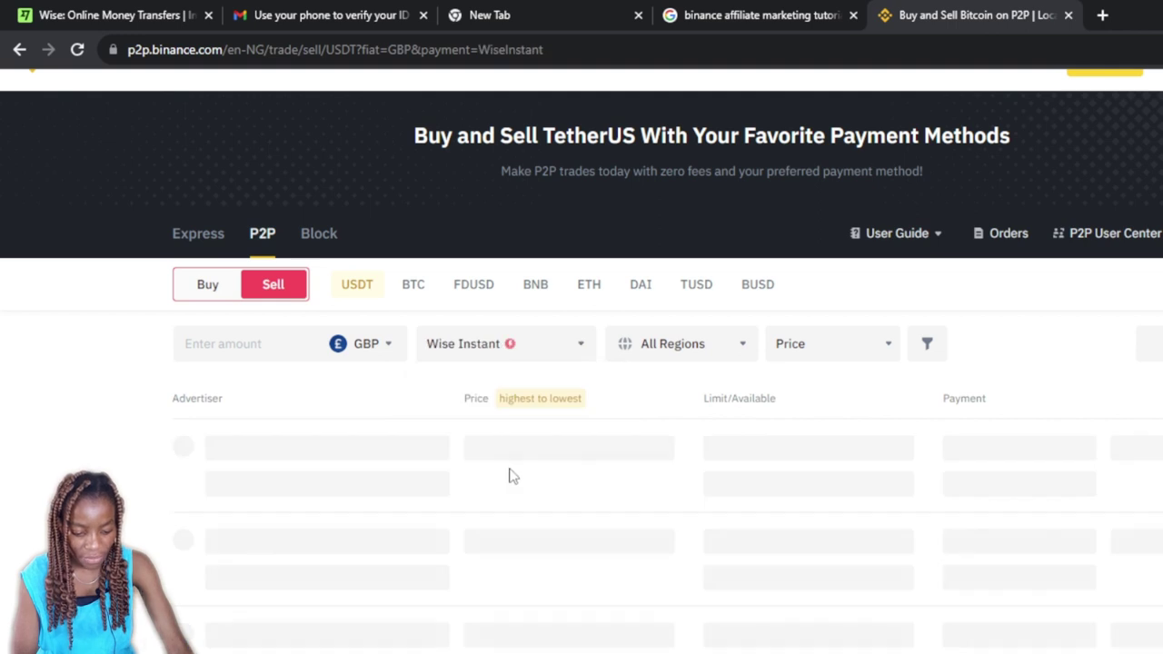
pyautogui.click(582, 345)
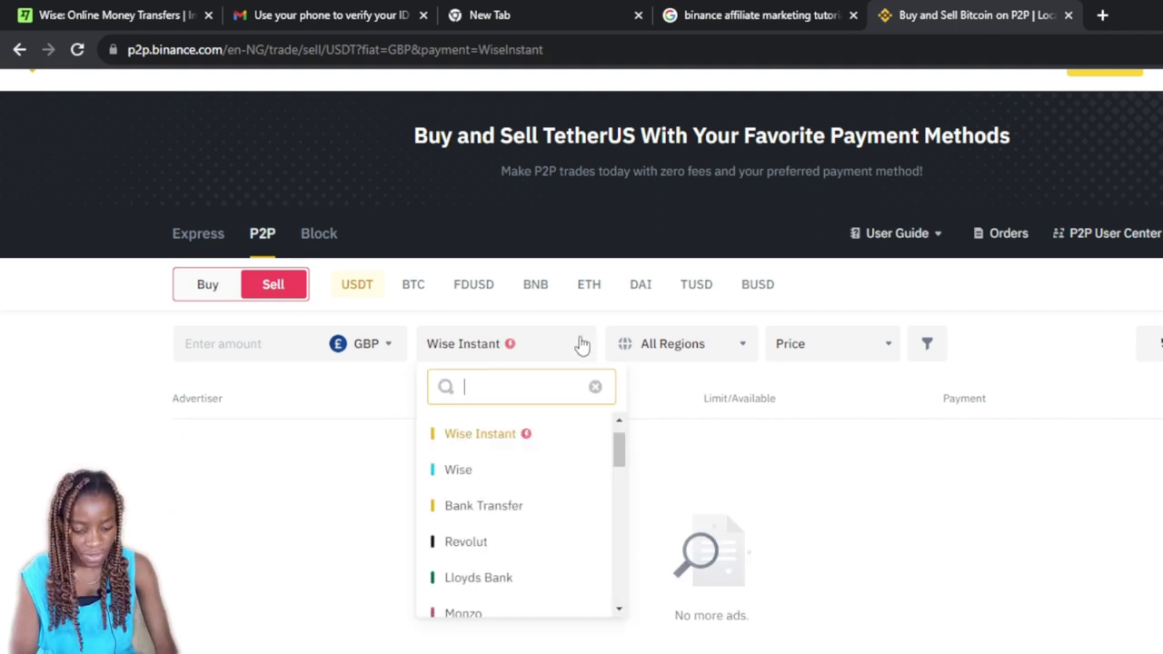
pyautogui.click(499, 471)
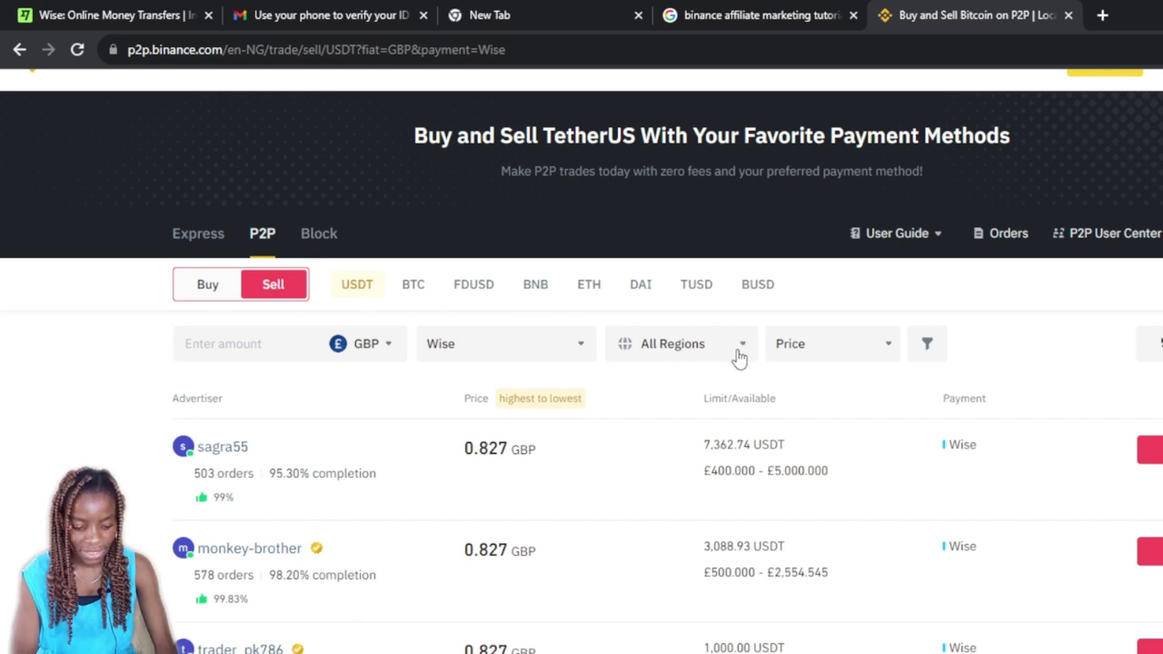
pyautogui.click(889, 347)
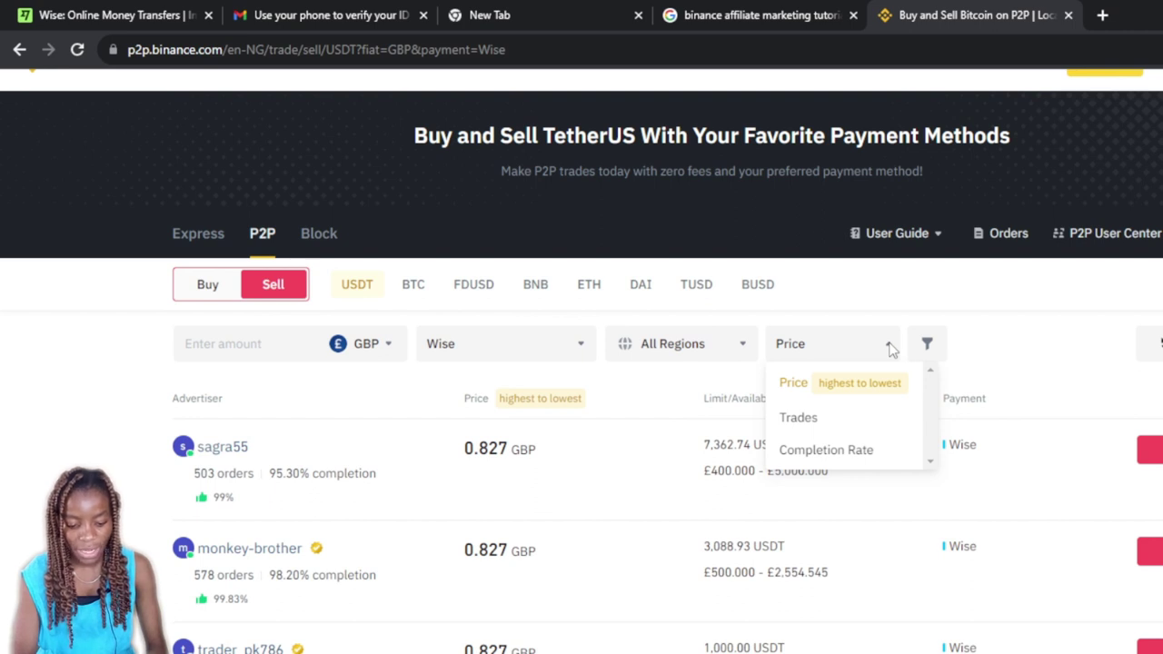
pyautogui.click(889, 347)
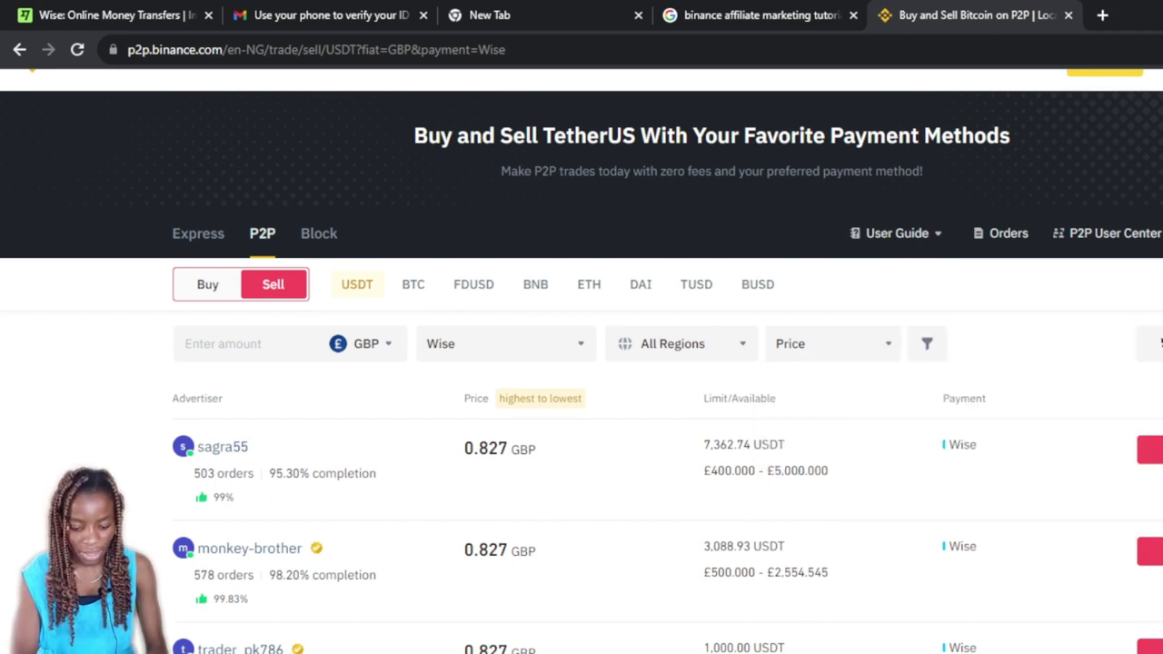
pyautogui.scroll(-1, 581, 364)
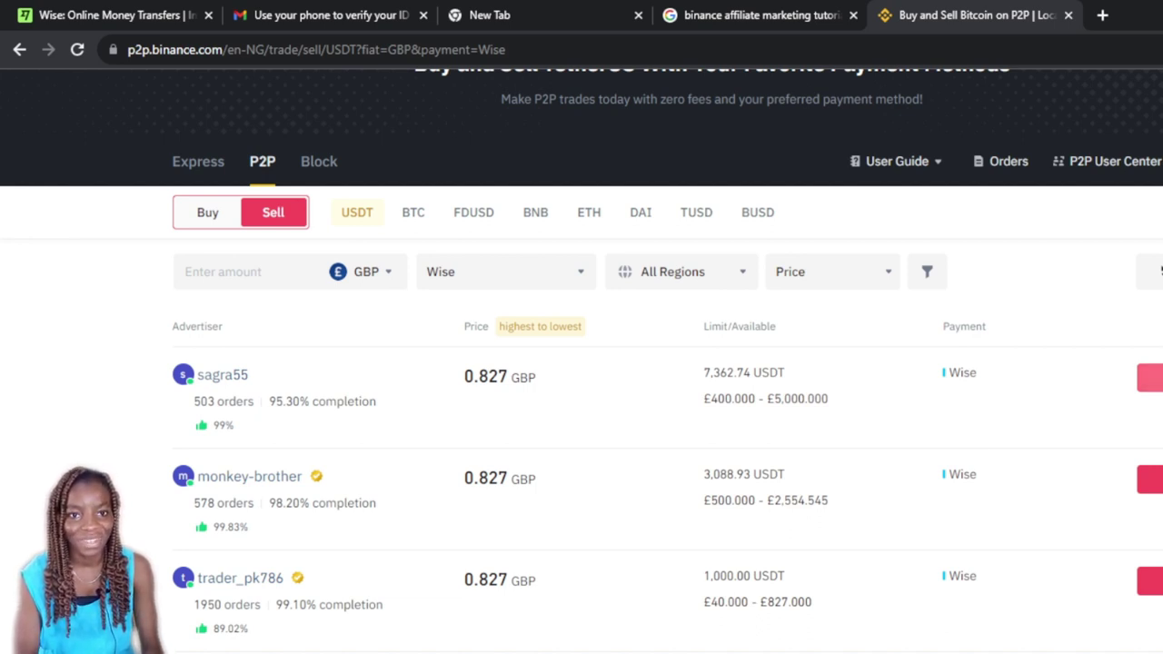
pyautogui.click(1149, 378)
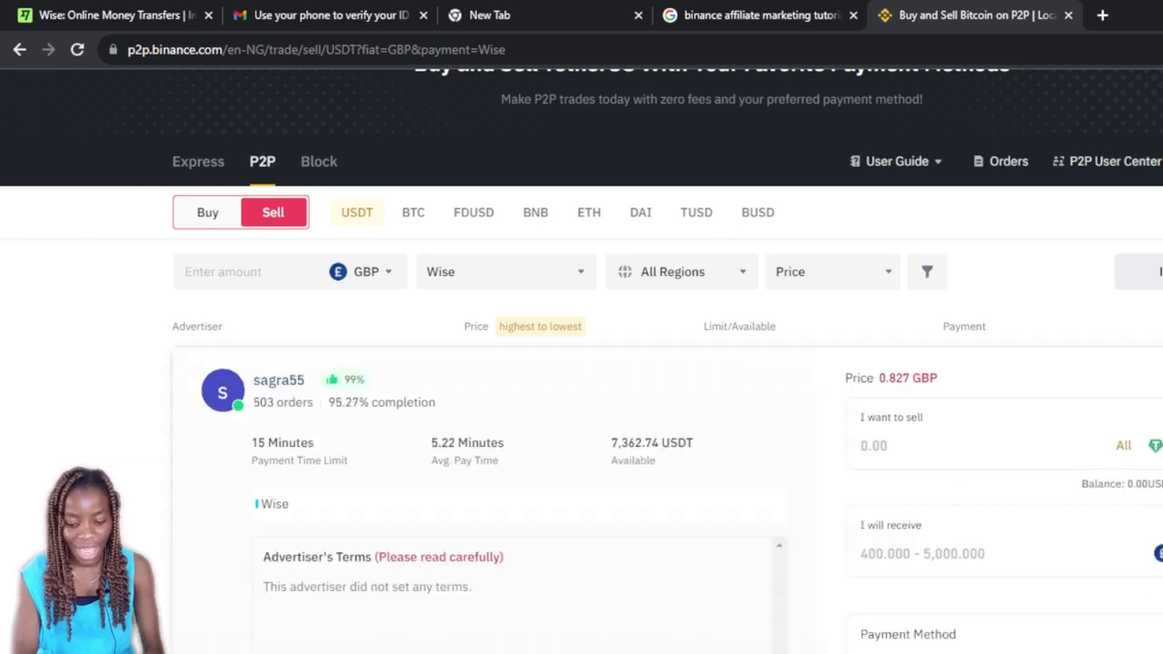
pyautogui.scroll(-1, 582, 409)
pyautogui.scroll(2, 581, 409)
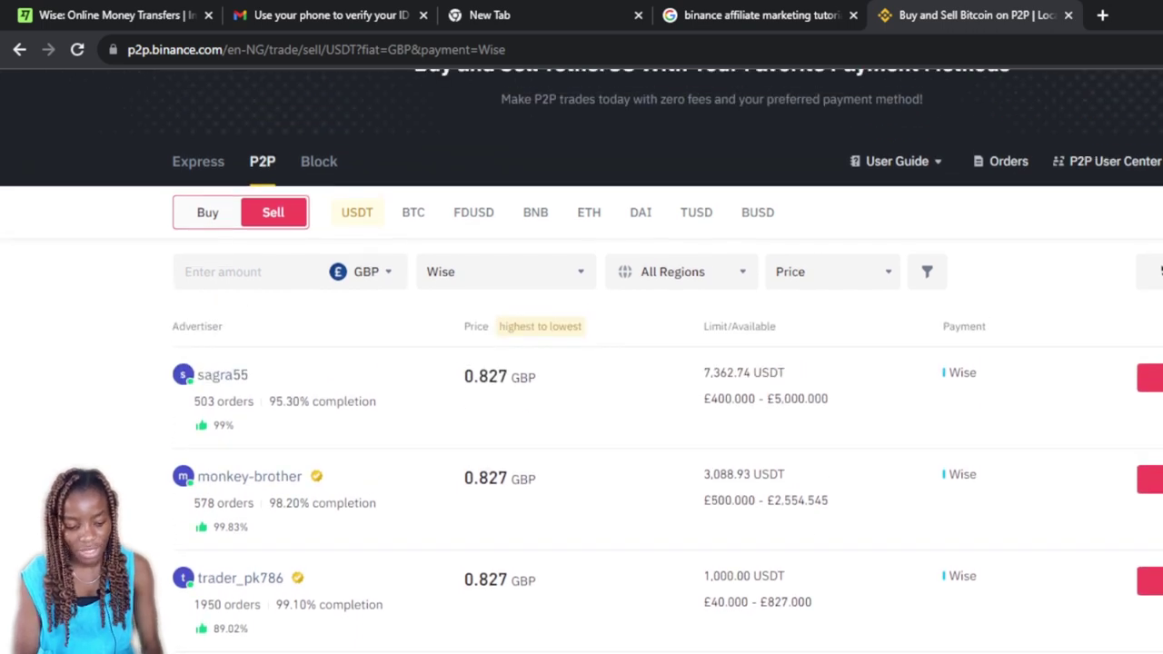
# - Set up a 1000 USDT sale to the top Wise offer for 827 GBP and list payment methods
pyautogui.click(1149, 377)
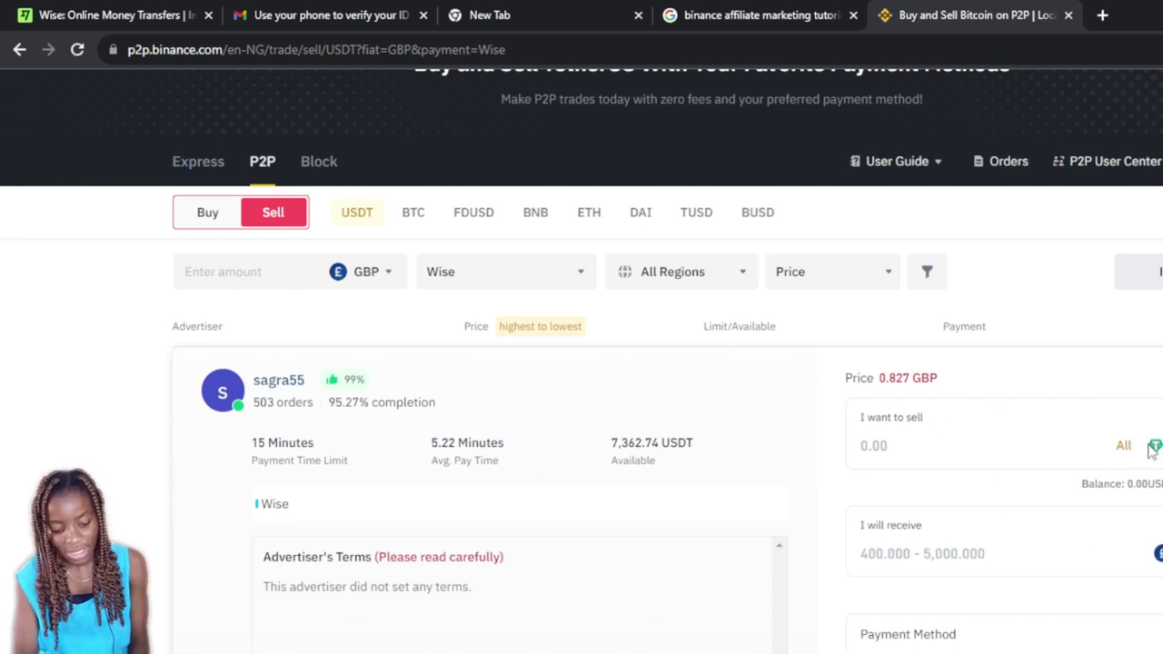
pyautogui.click(879, 445)
pyautogui.write('1000')
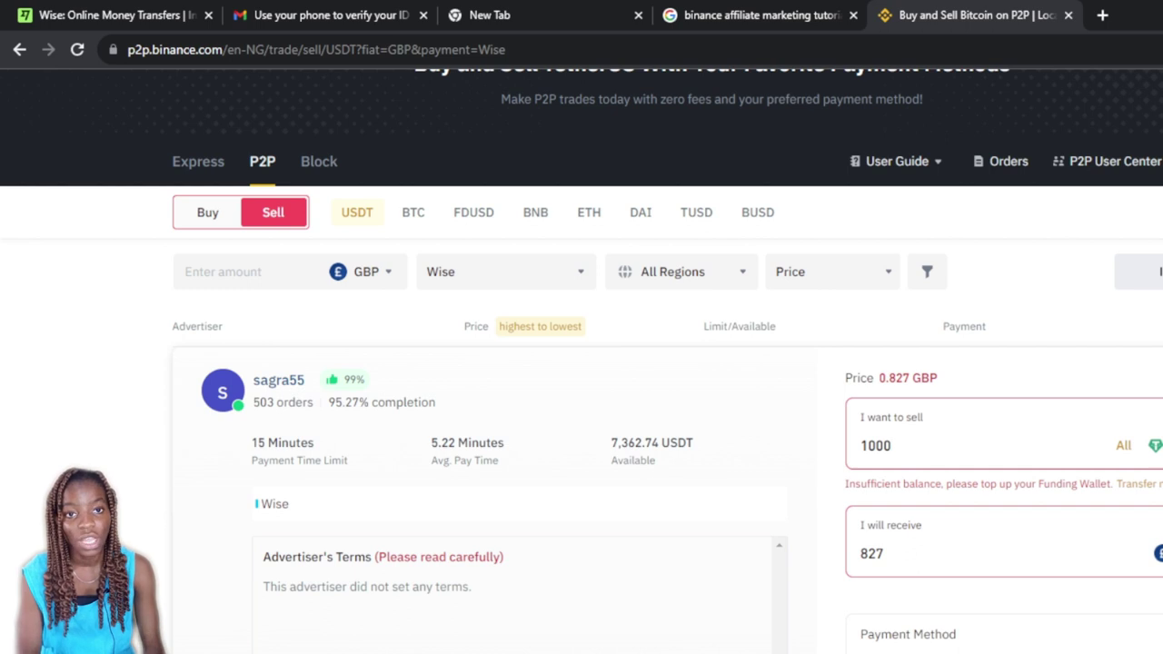
pyautogui.click(908, 634)
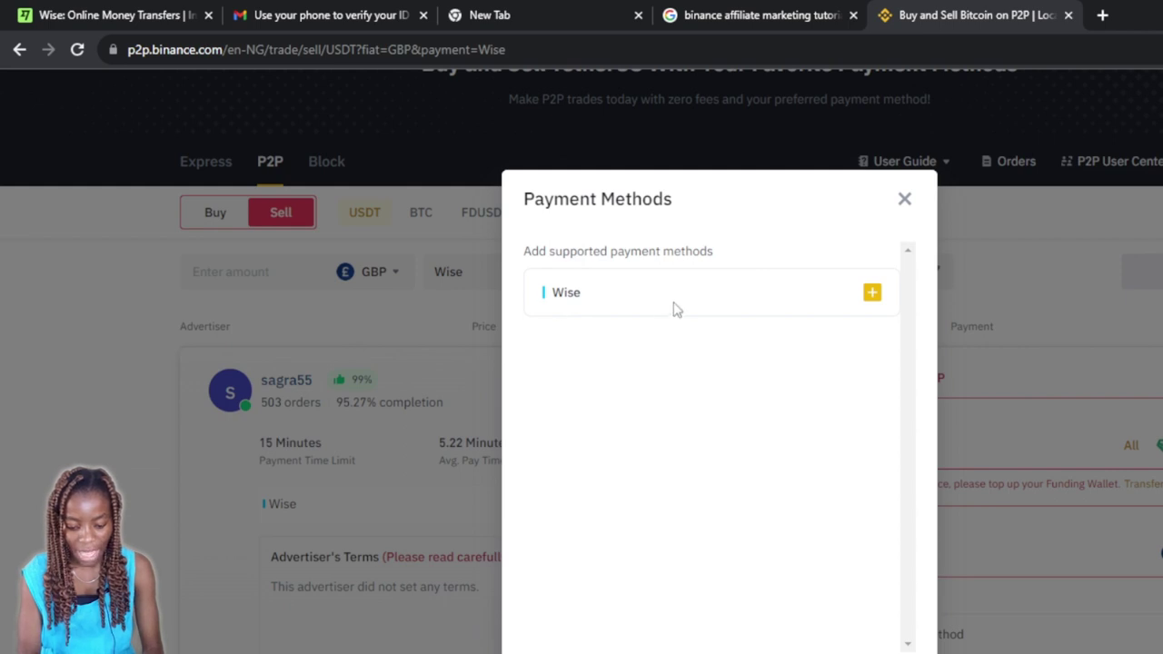
# - Start adding Wise as a Binance payment method, focus Bank Details, then view the Wise home page
pyautogui.click(871, 292)
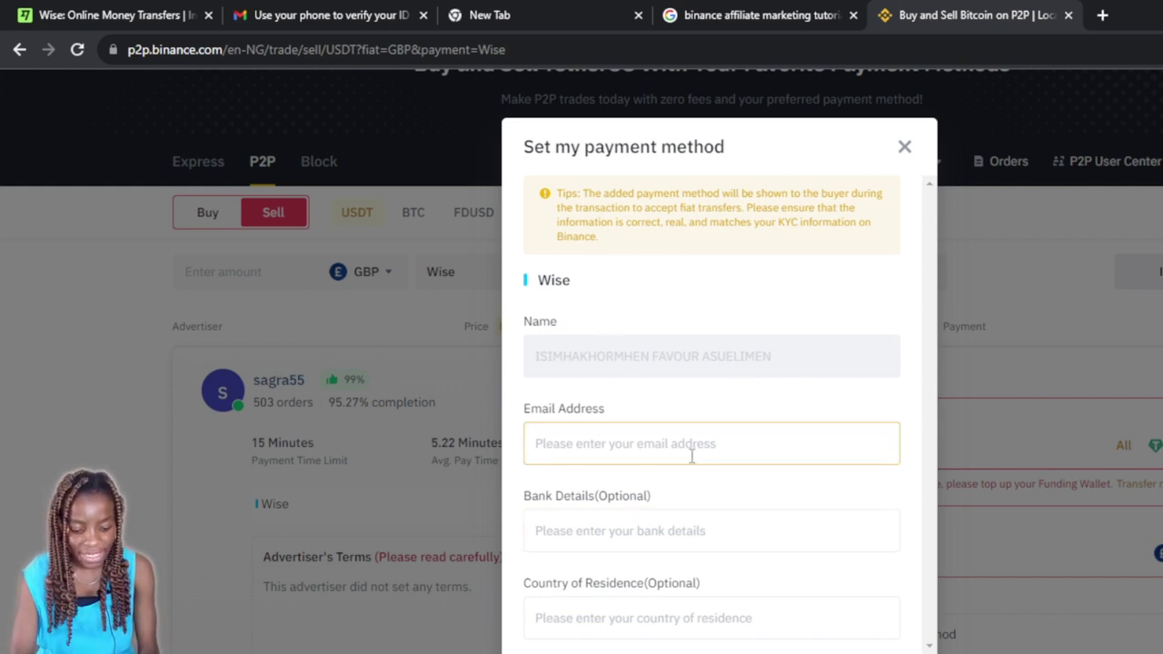
pyautogui.click(615, 524)
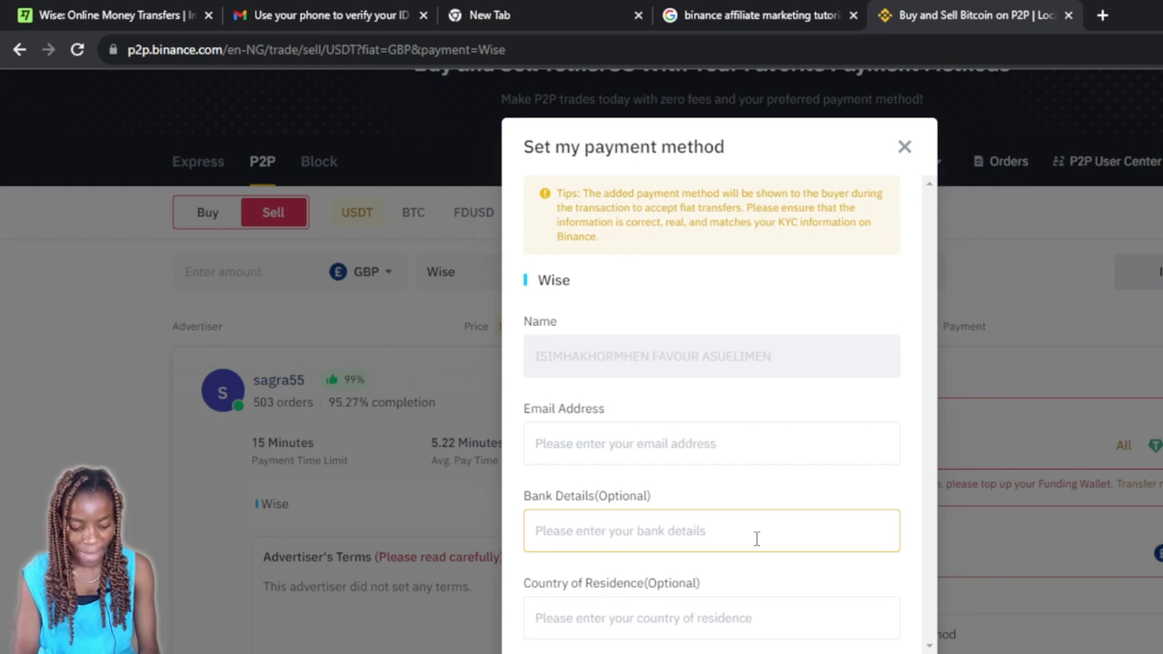
pyautogui.click(52, 11)
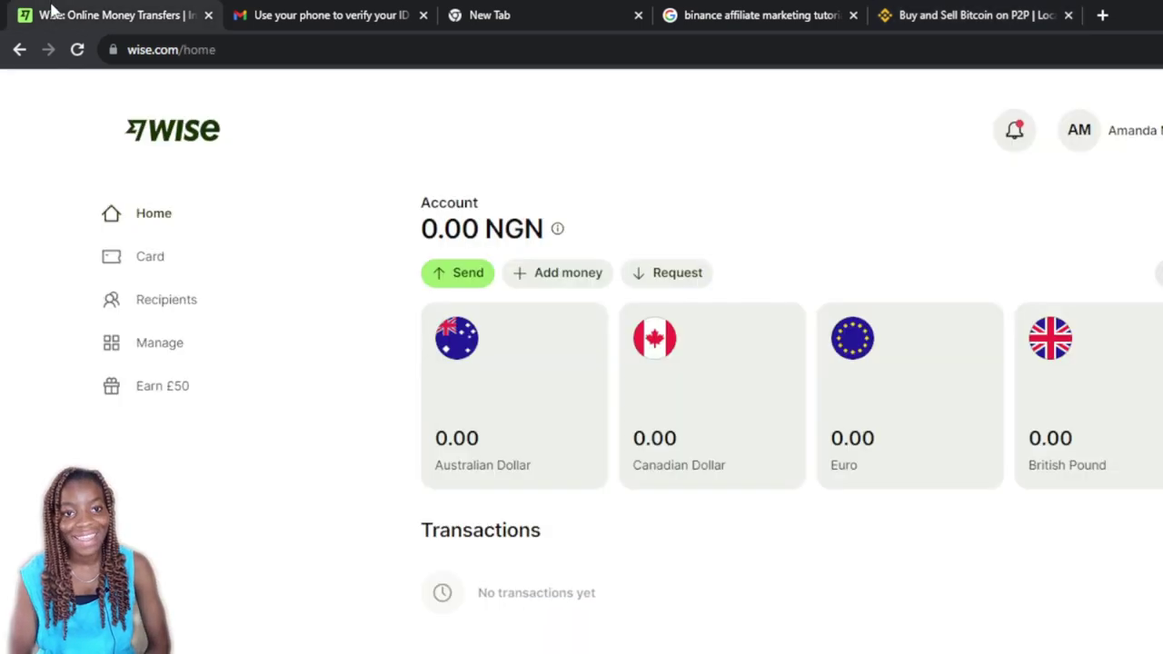
# - Check Wise's GBP account details (10,000 NGN deposit, ID check), then return to Binance's Bank Details field
pyautogui.click(1101, 469)
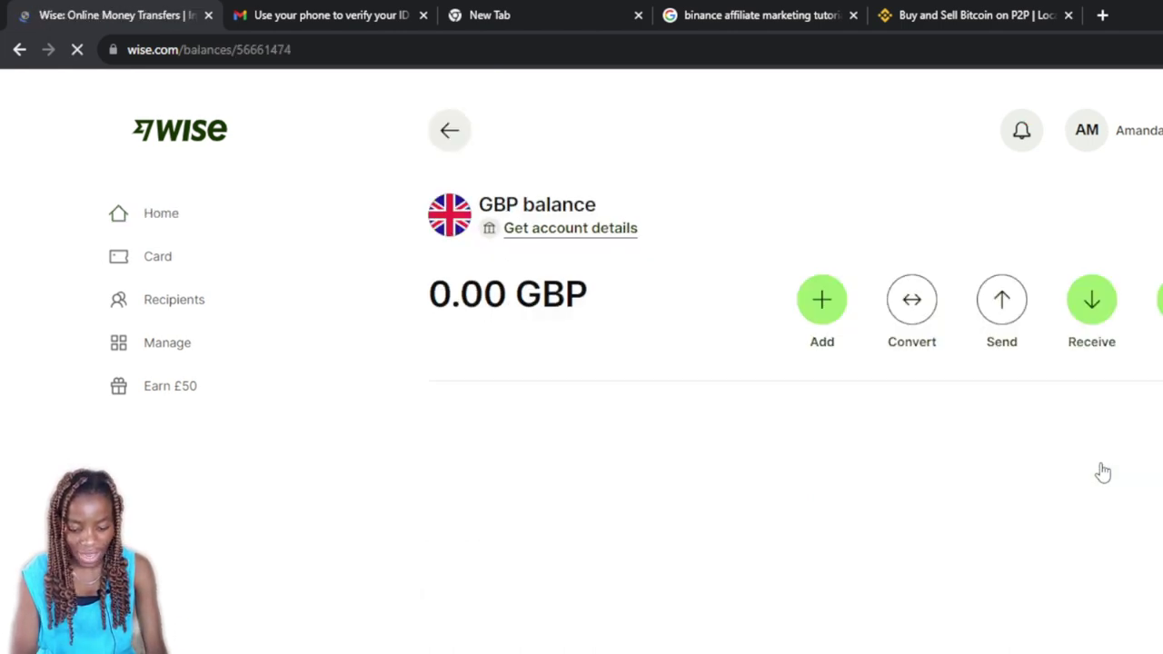
pyautogui.click(563, 228)
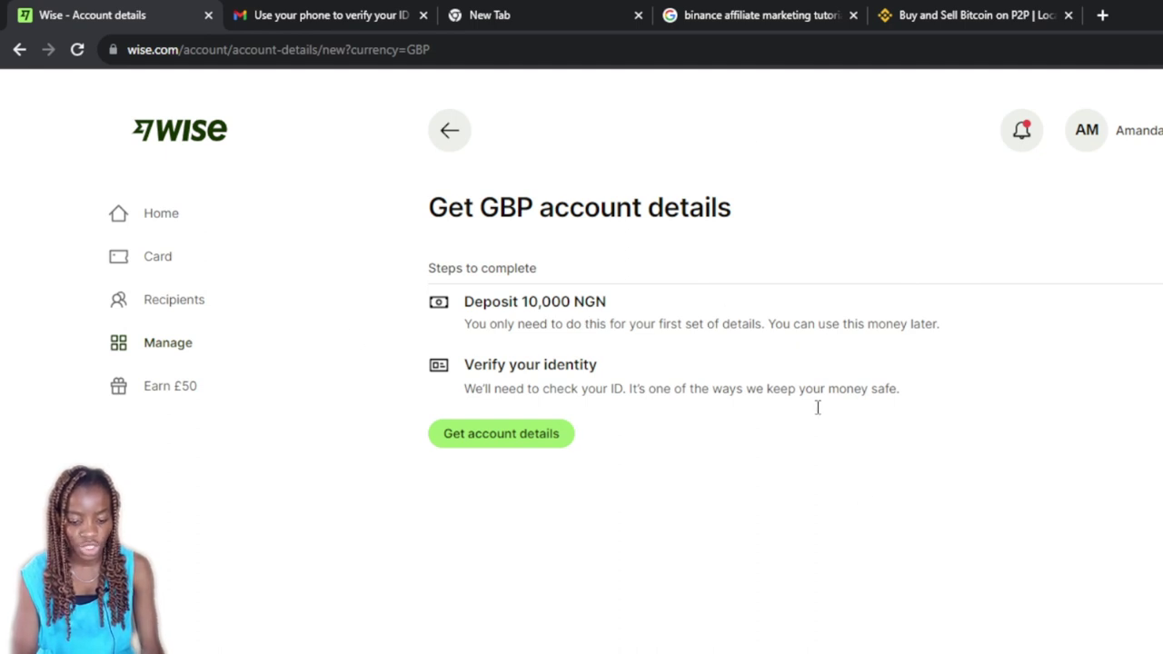
pyautogui.click(945, 15)
pyautogui.click(662, 546)
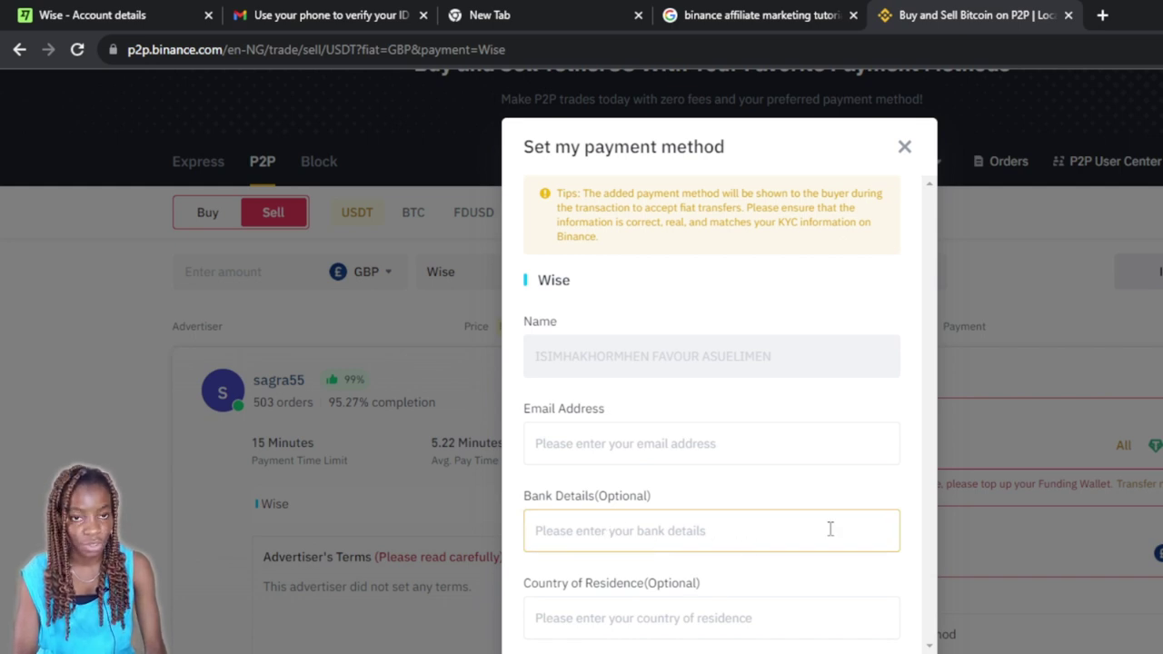
# - Close Binance's Wise payment-method form unsaved, then close the Payment Methods list
pyautogui.click(962, 612)
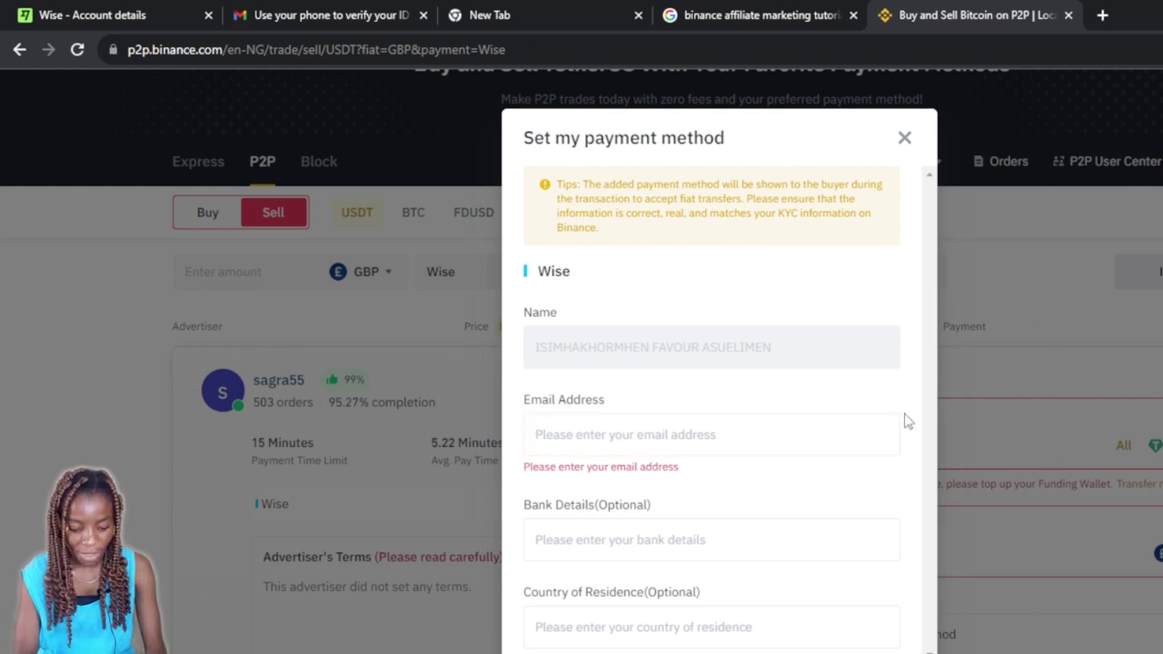
pyautogui.click(904, 138)
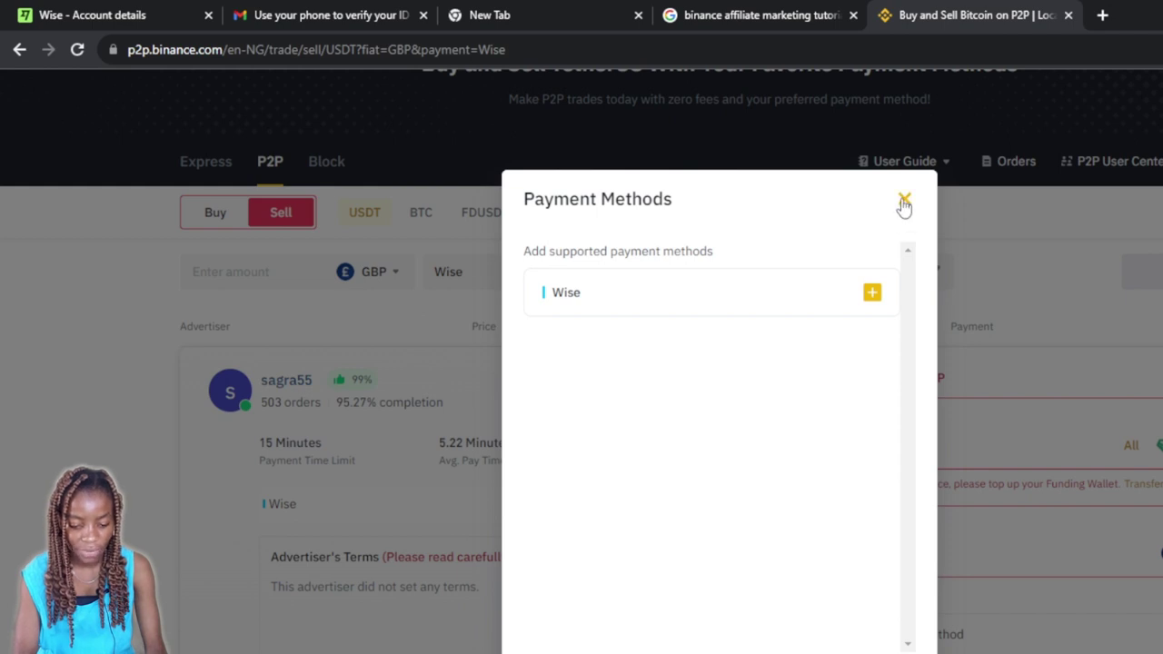
pyautogui.click(904, 200)
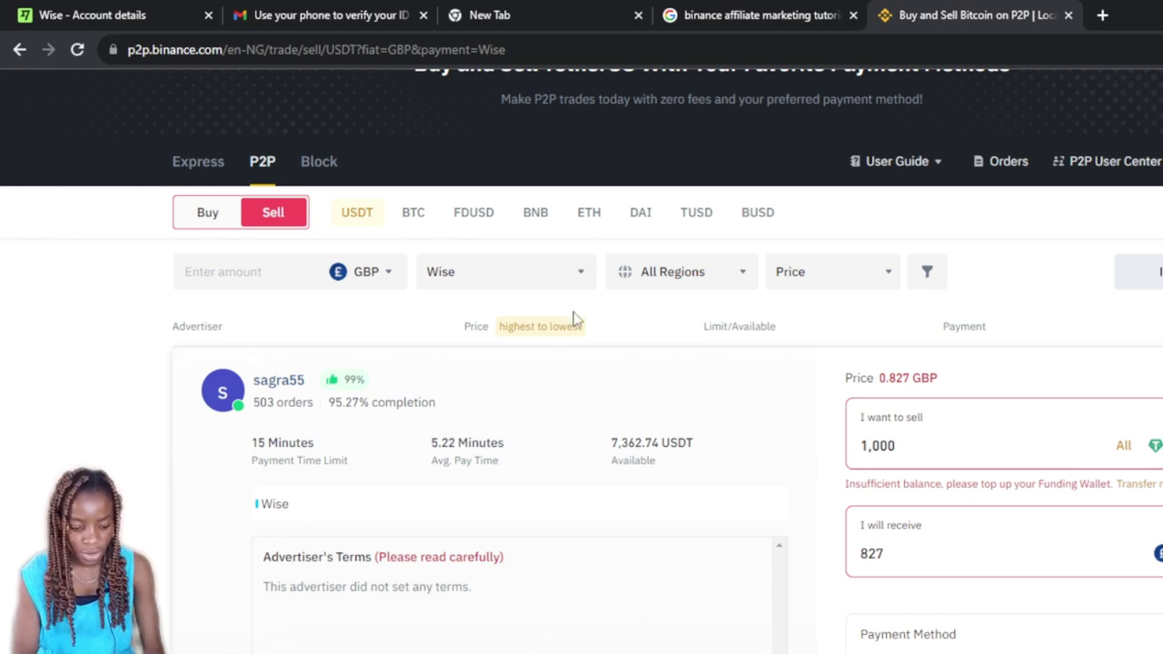
# - Switch to the Wise GBP account-details tab and return to the Wise home page
pyautogui.click(71, 18)
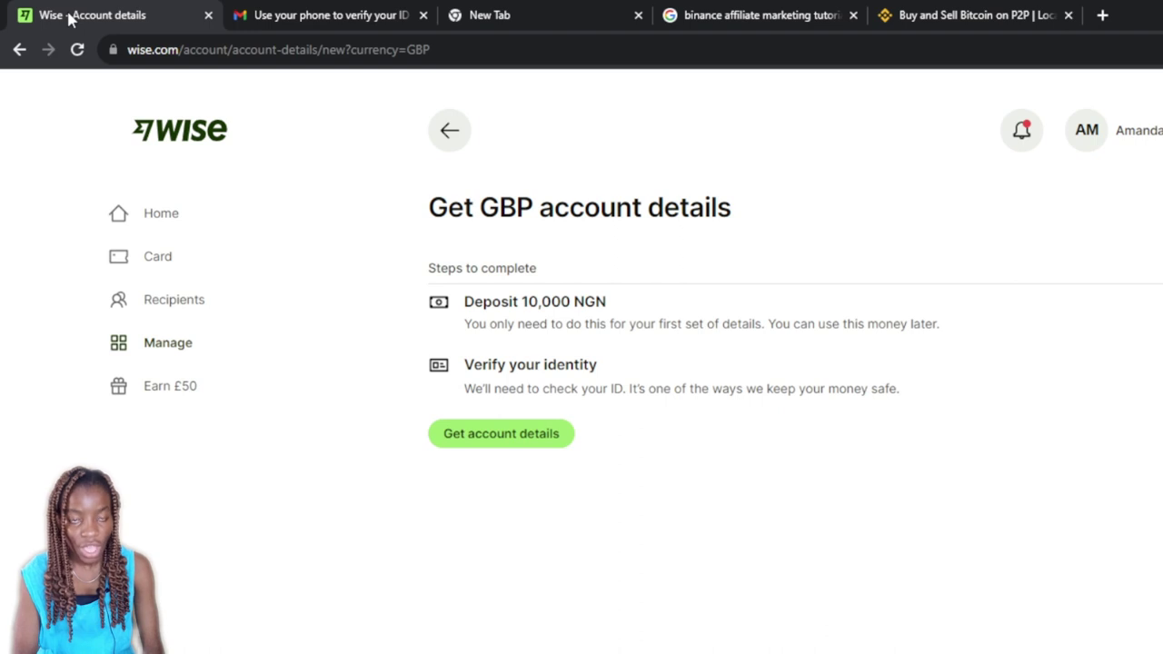
pyautogui.click(172, 141)
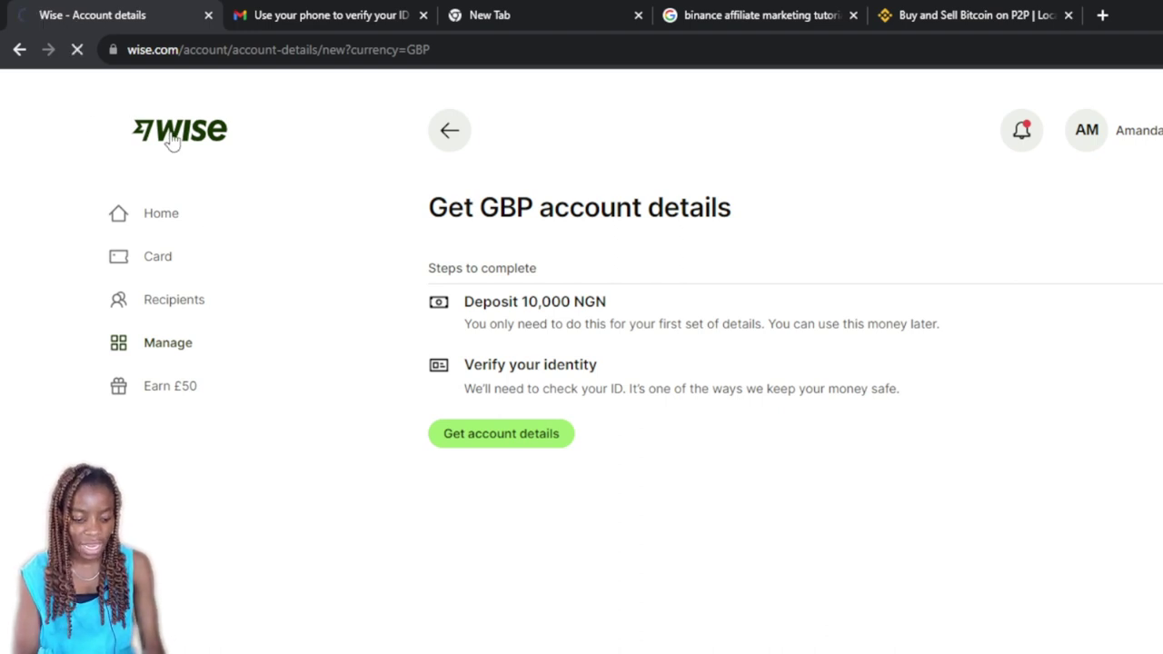